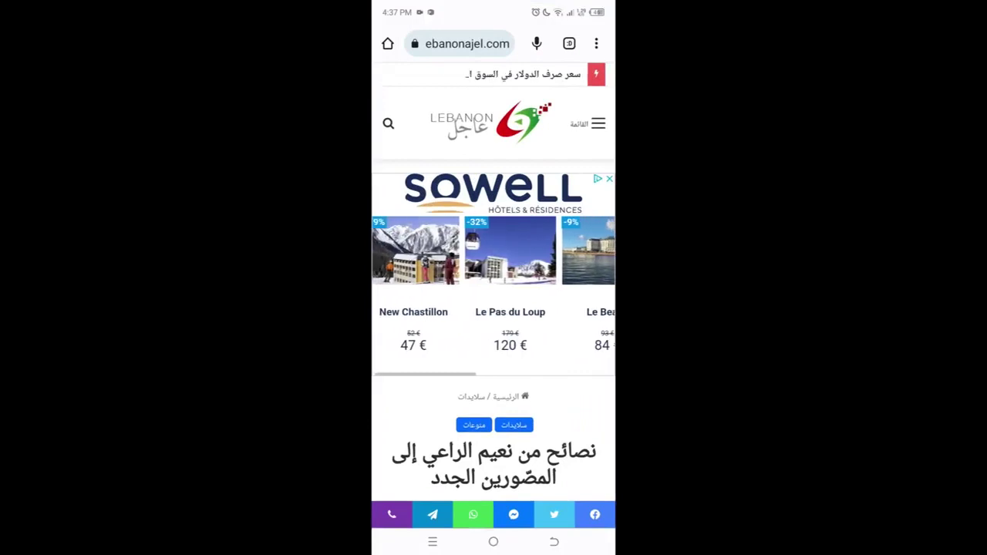
Paste the copied UMG link into Chrome's address bar, load it, and browse the Register form.
left_click(467, 43)
left_click(416, 44)
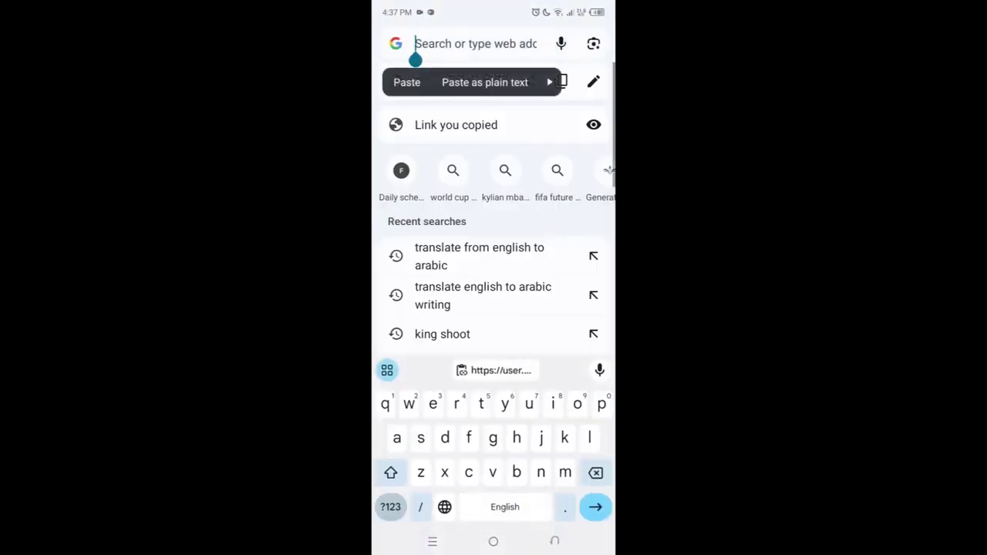
left_click(407, 82)
key("Return")
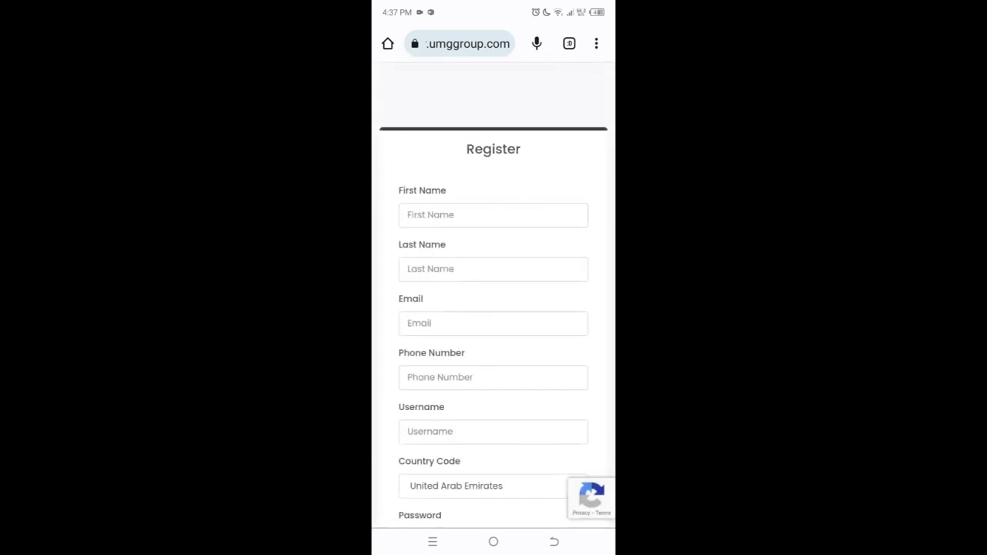
scroll(494, 309, "down", 3)
scroll(494, 308, "up", 3)
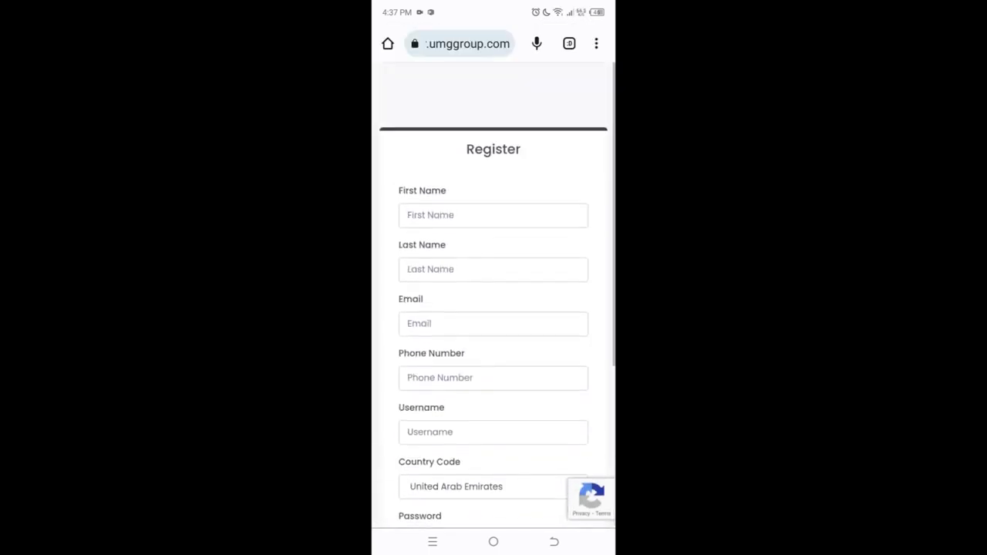
scroll(494, 309, "down", 3)
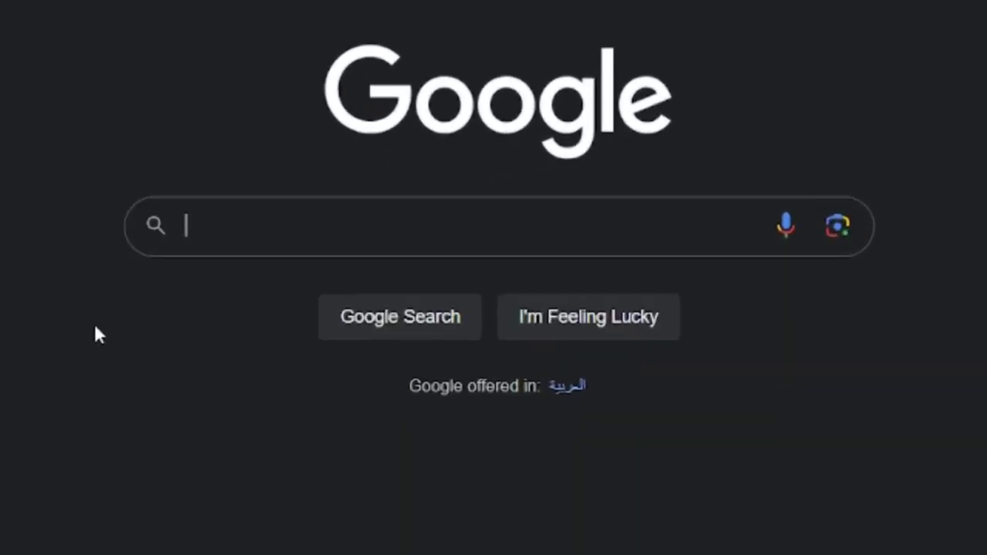
Search Google for 'umggroup', open umggroup.com, and go to the UMG Store's Register page.
type("umggroup")
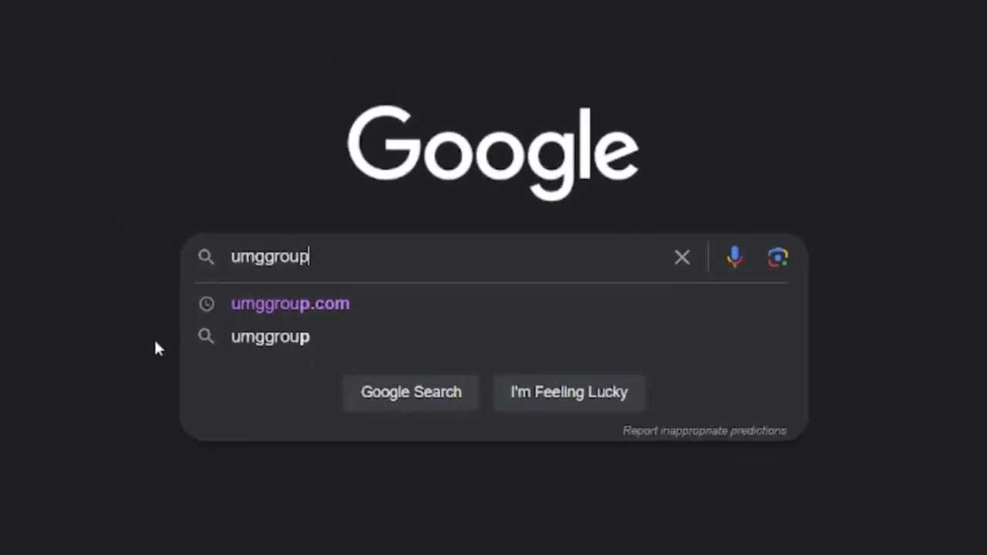
left_click(293, 306)
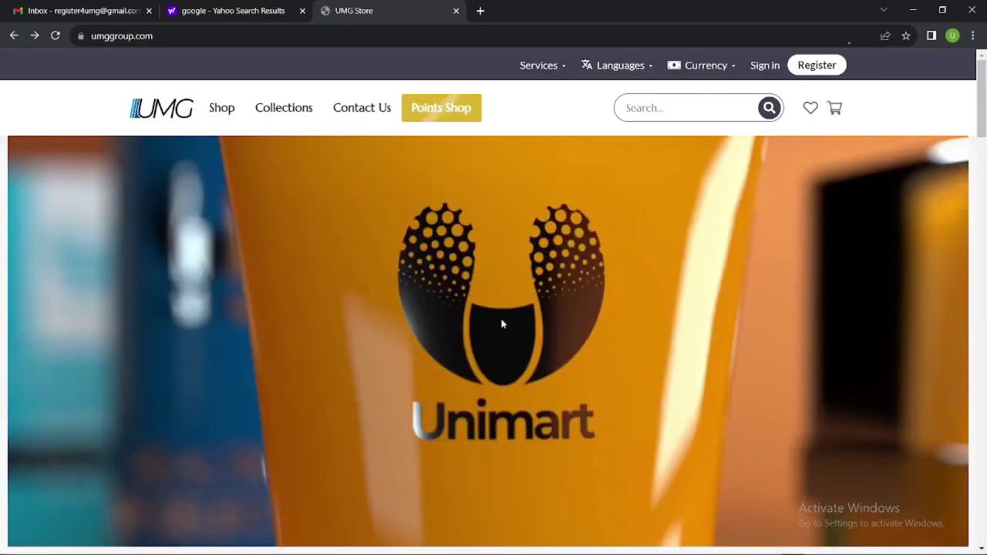
left_click(830, 68)
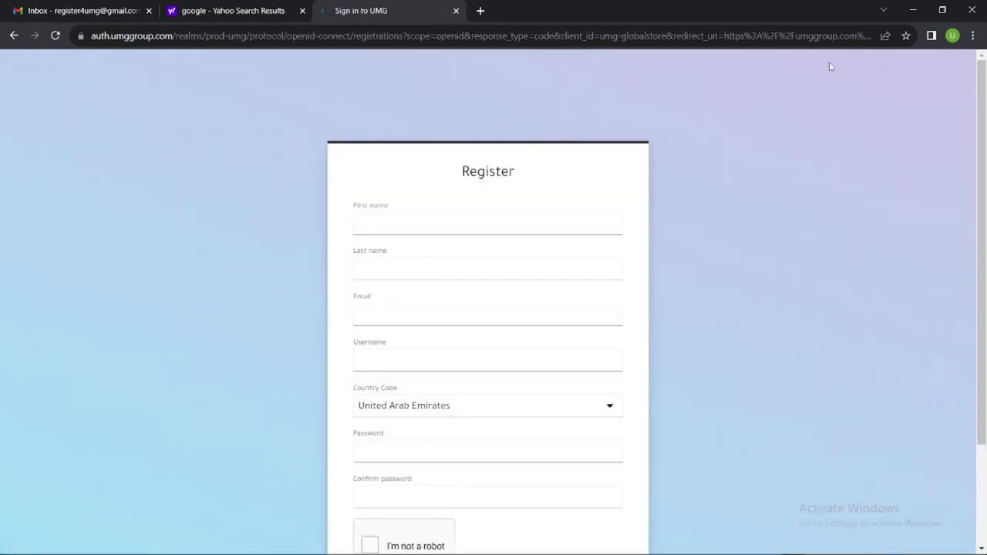
Enter the user's first name, last name, e-mail address and username in the registration form.
left_click(380, 219)
type("Us")
type("er1")
left_click(361, 260)
type("UMG")
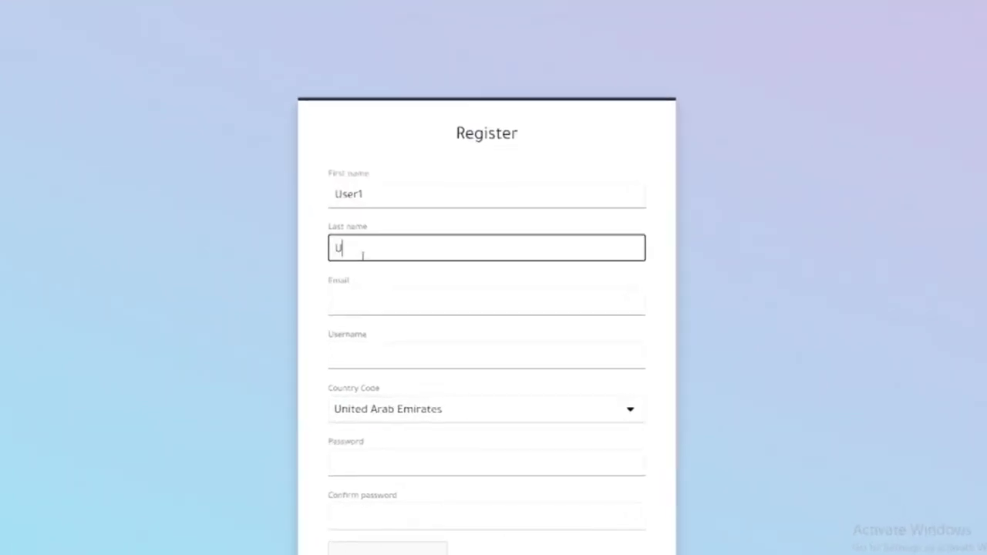
left_click(372, 311)
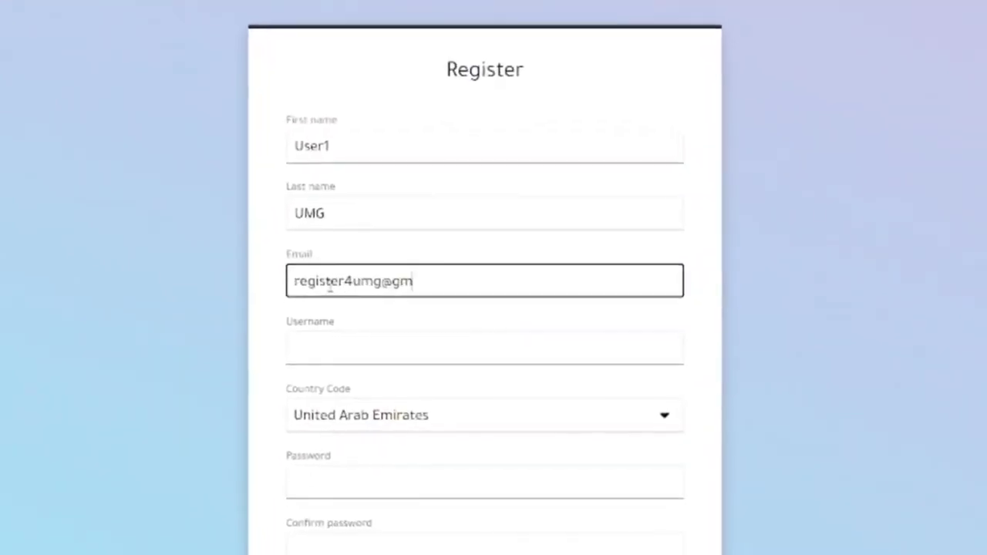
left_click(346, 359)
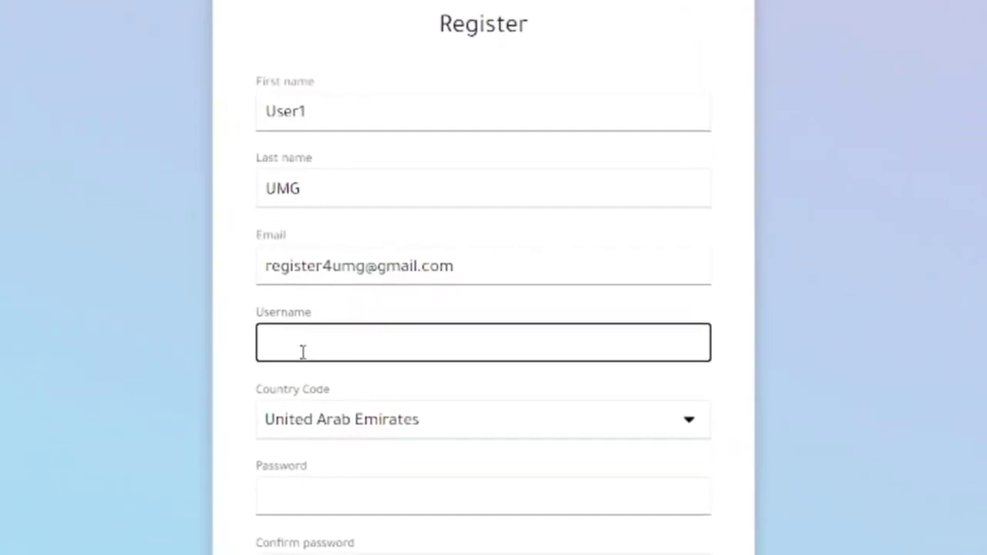
type("User1UMG")
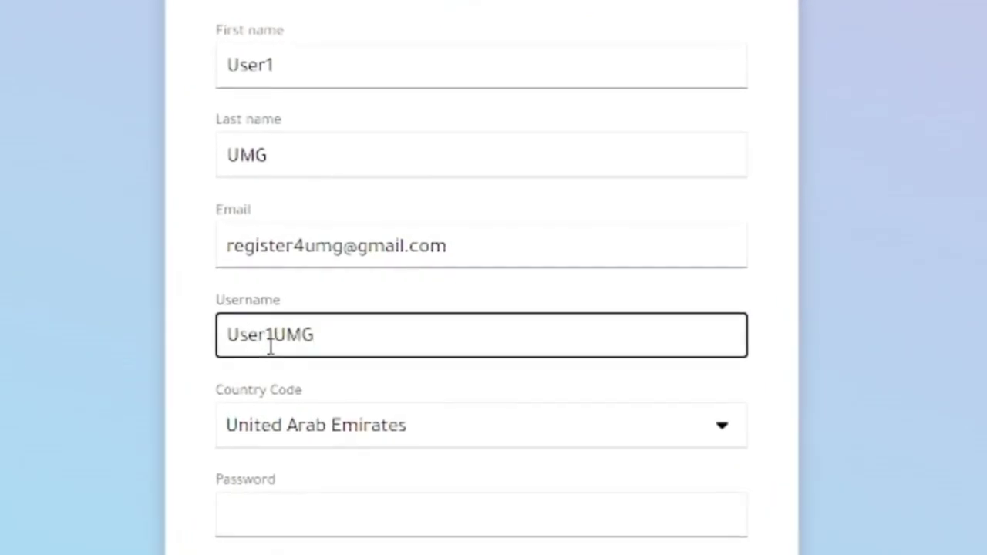
Choose Lebanon as the Country Code.
left_click(357, 419)
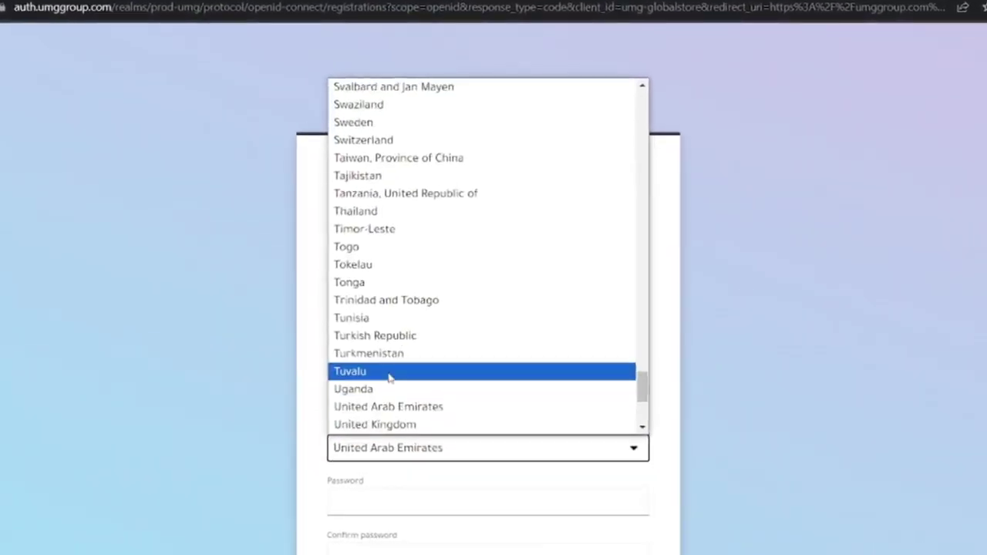
scroll(390, 378, "up", 8)
scroll(378, 396, "up", 12)
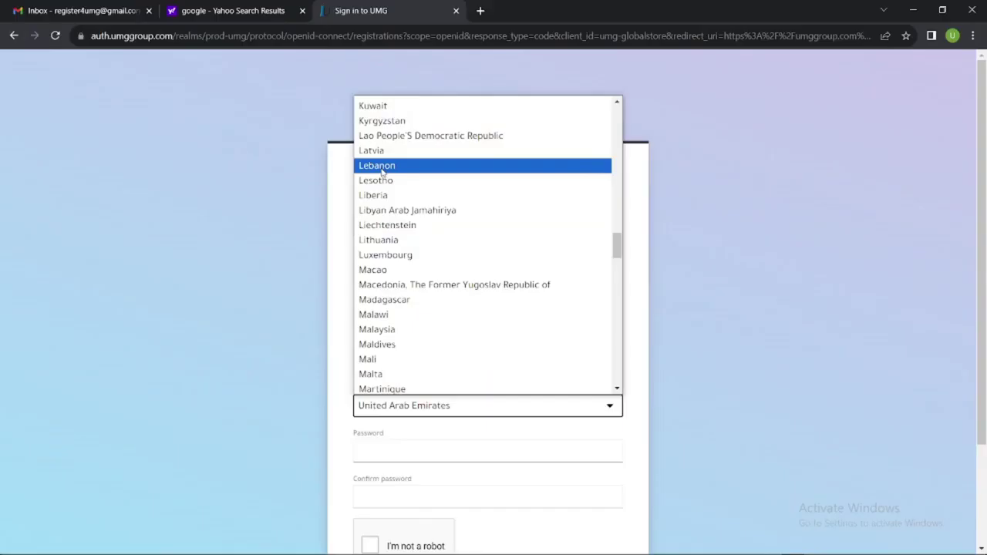
left_click(321, 152)
scroll(417, 347, "down", 2)
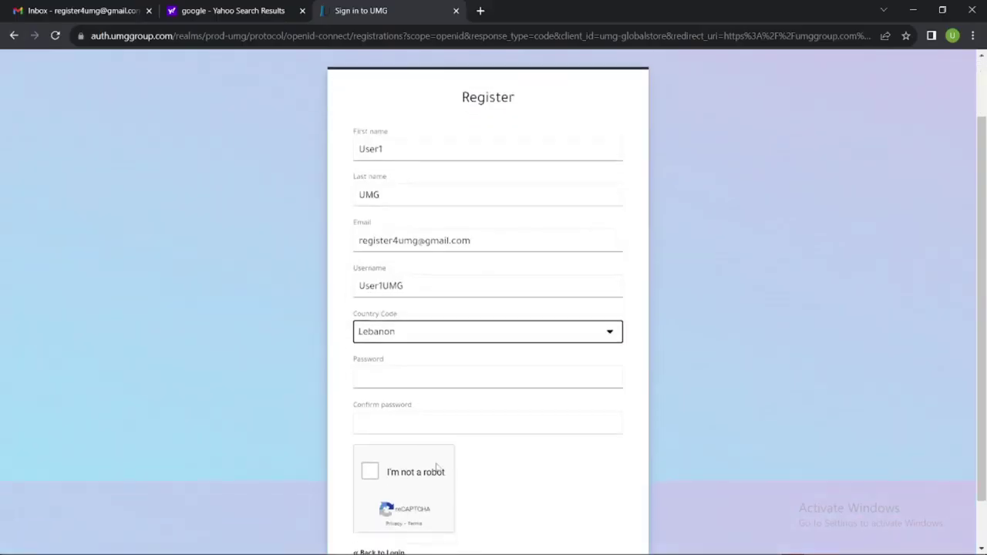
Enter and confirm the account password, pass the reCAPTCHA, and submit the registration.
left_click(388, 322)
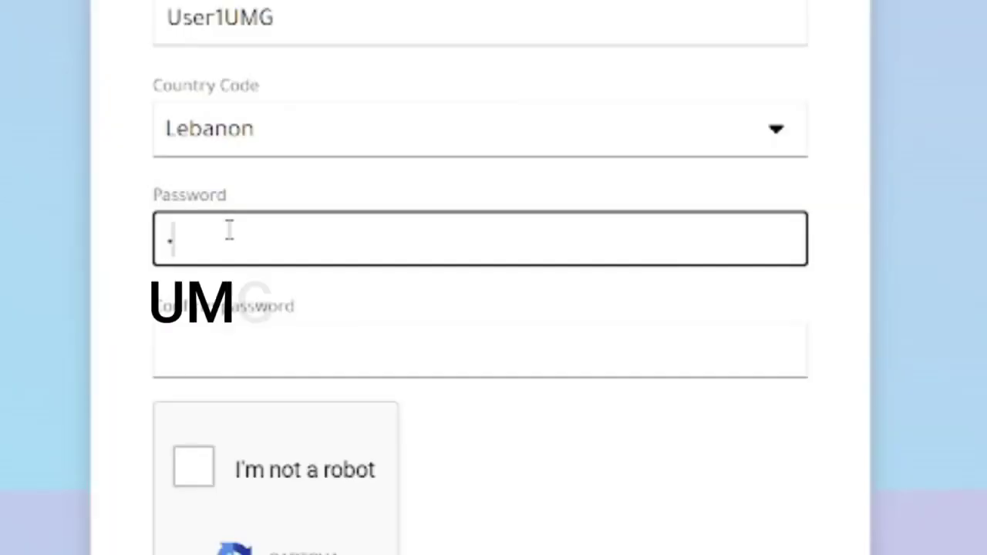
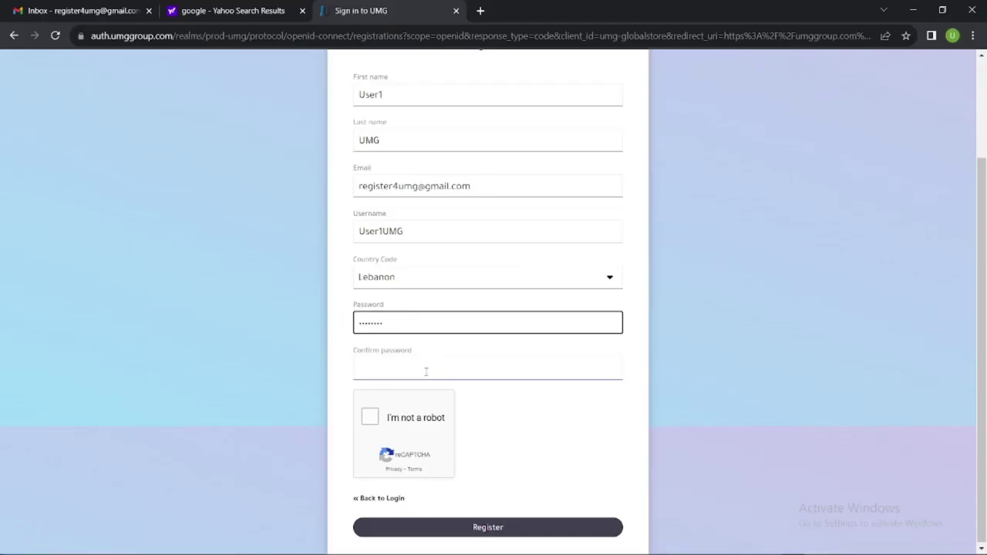
left_click(327, 357)
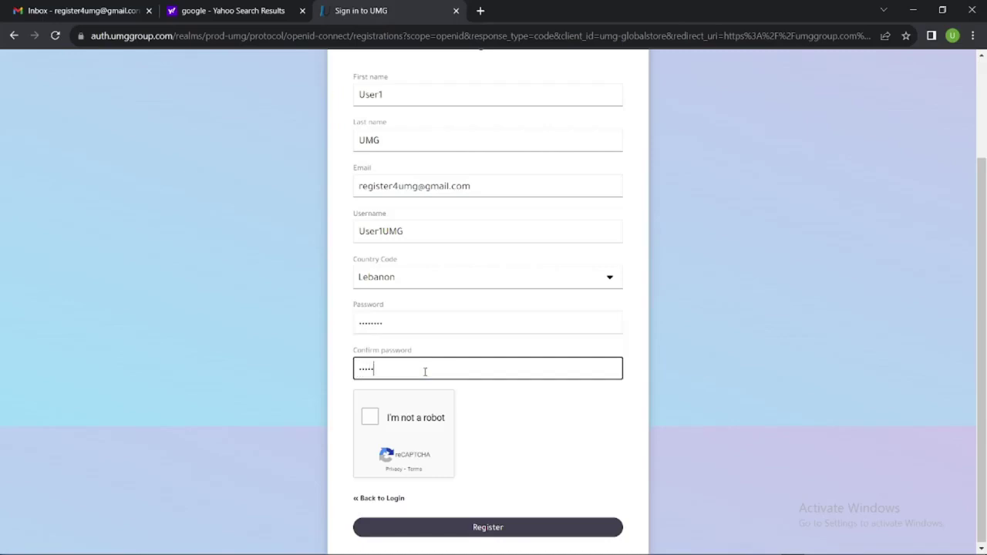
left_click(370, 416)
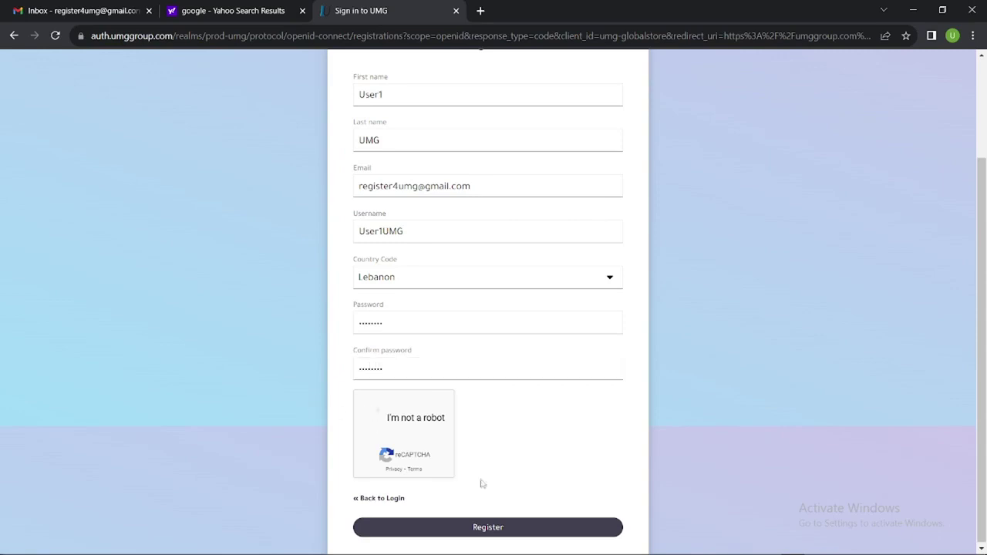
left_click(498, 532)
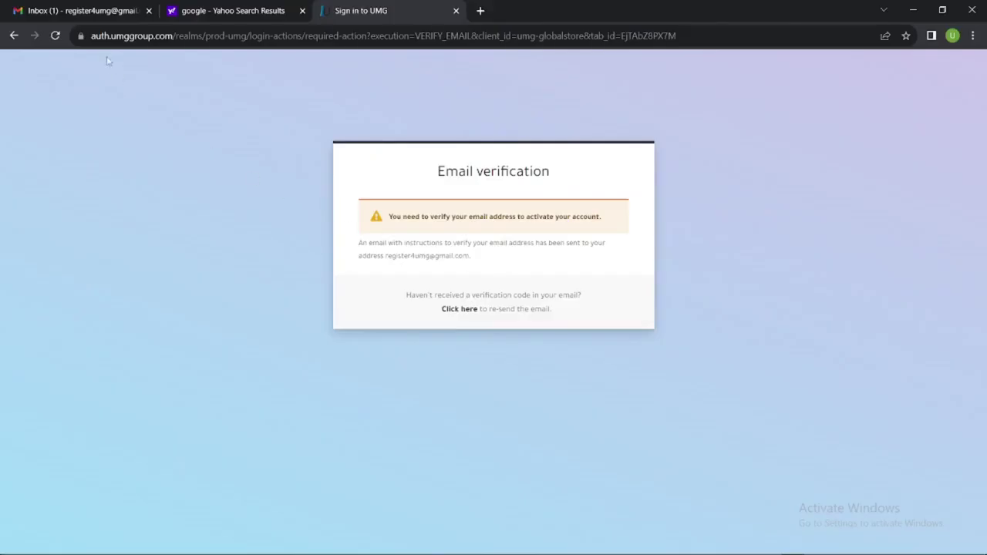
In Gmail, open the UMG Group 'Verify email' message and follow its verification link.
left_click(90, 14)
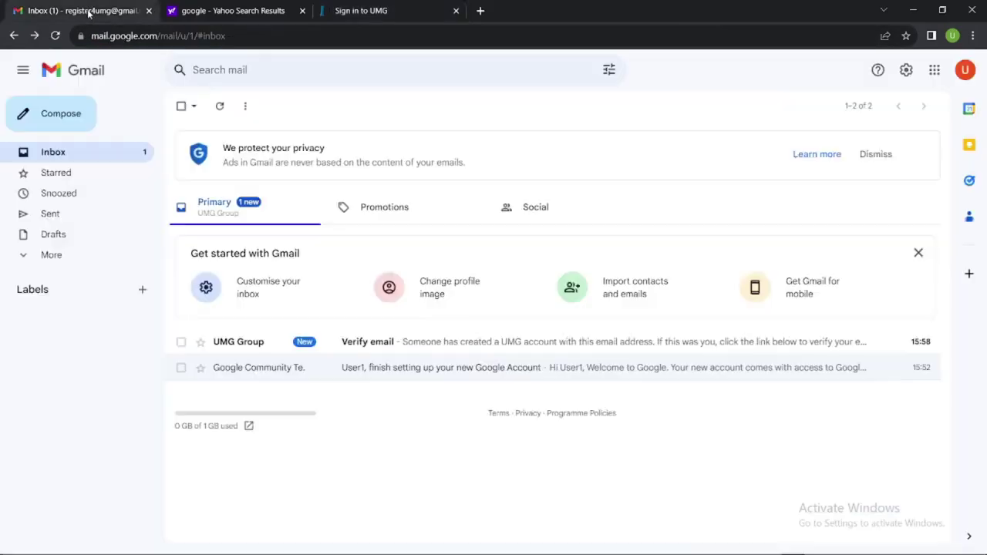
left_click(269, 350)
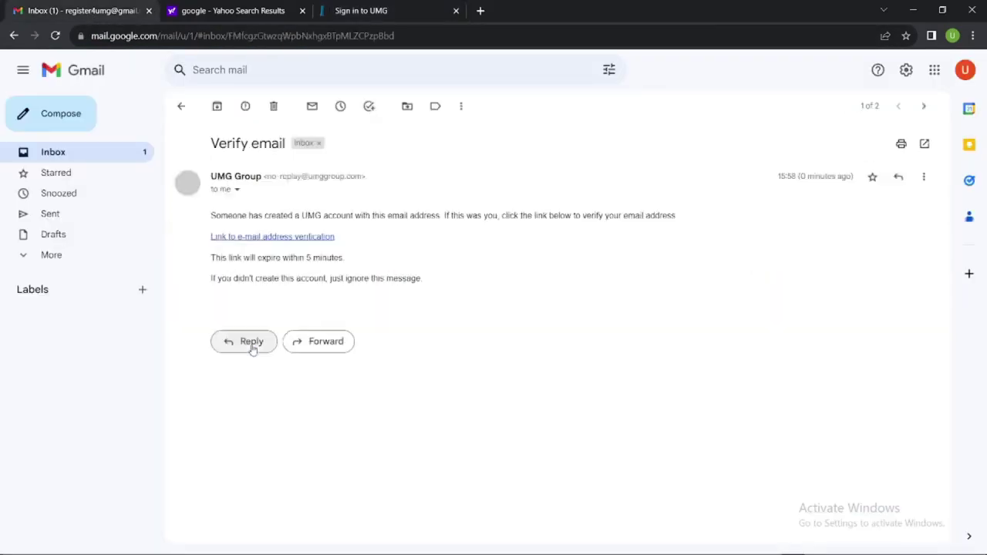
left_click(277, 237)
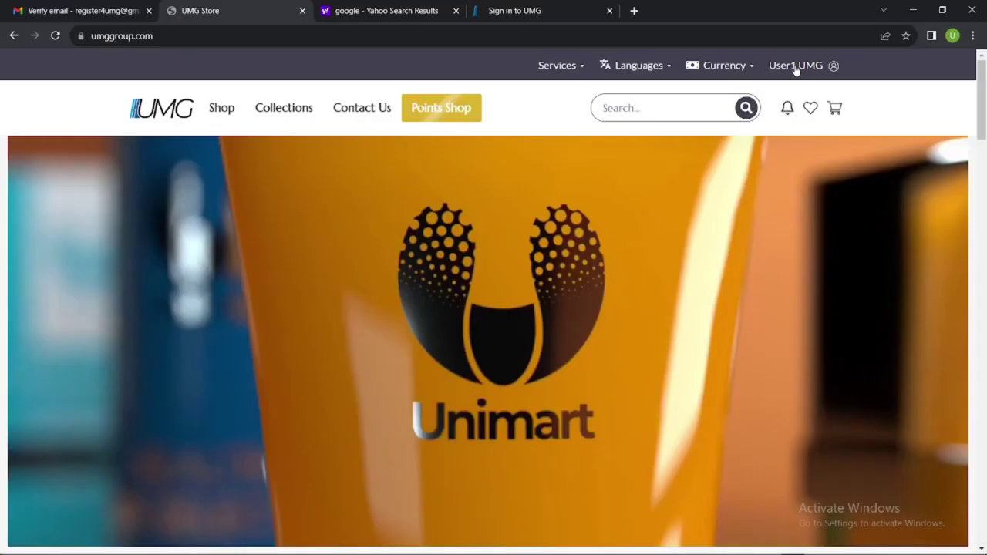
Go to the virtual office from the account menu and start updating the KYC details.
left_click(796, 68)
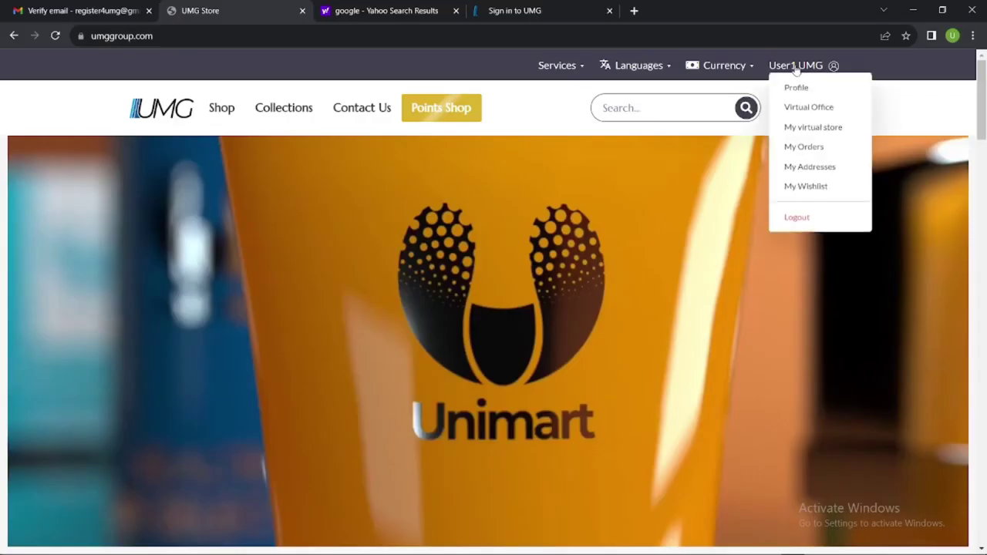
left_click(808, 113)
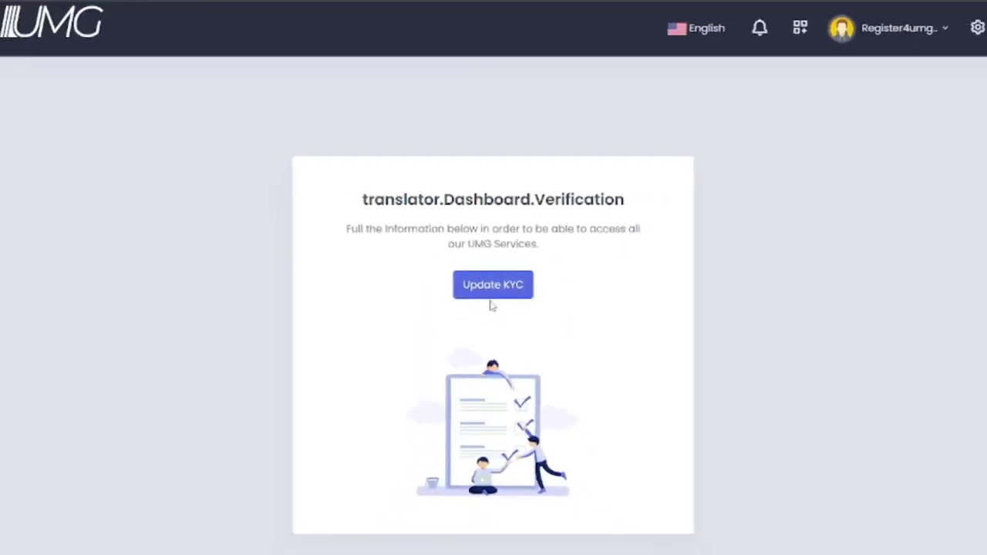
left_click(490, 290)
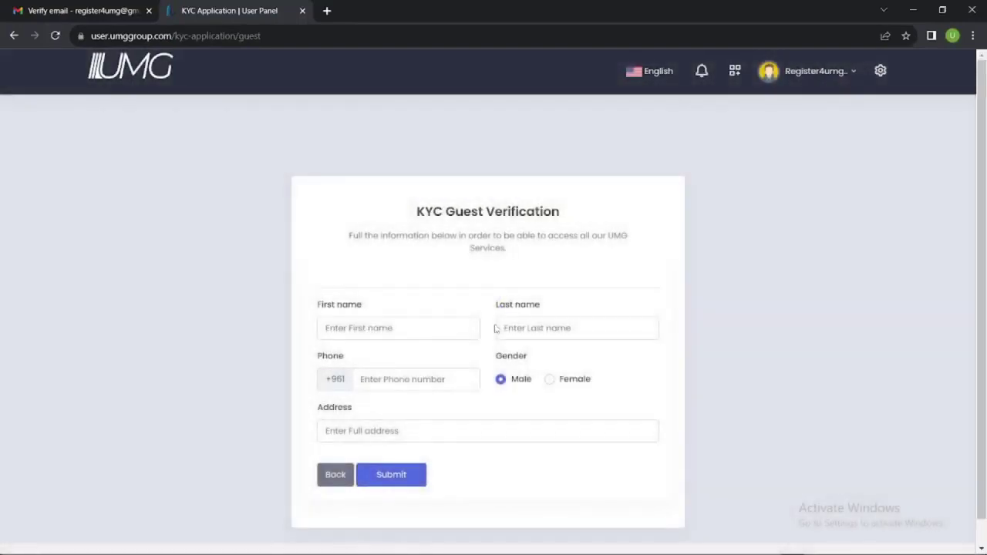
Fill in the guest's first and last name, phone number and full address, then submit.
left_click(444, 323)
type("User1")
key("Tab")
type("UMG")
left_click(370, 382)
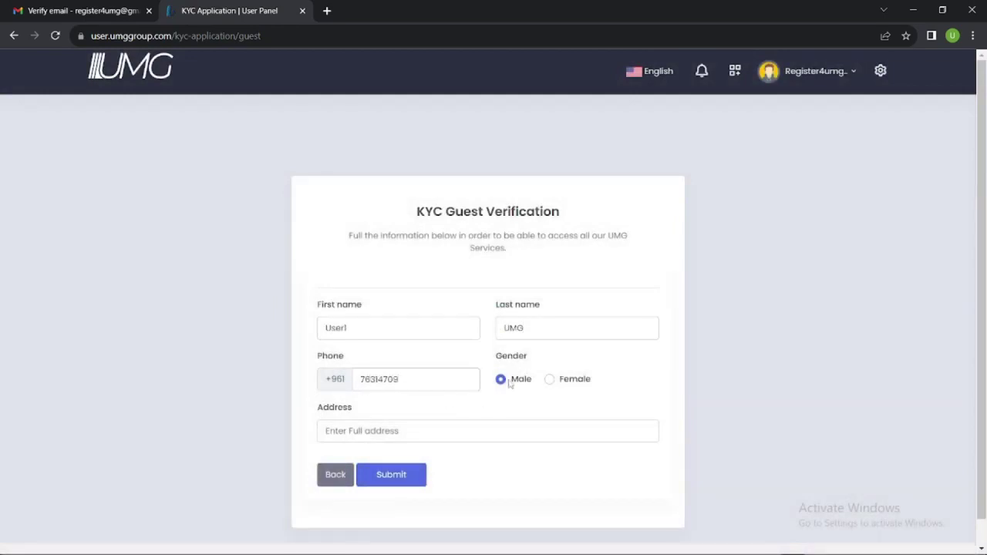
left_click(350, 431)
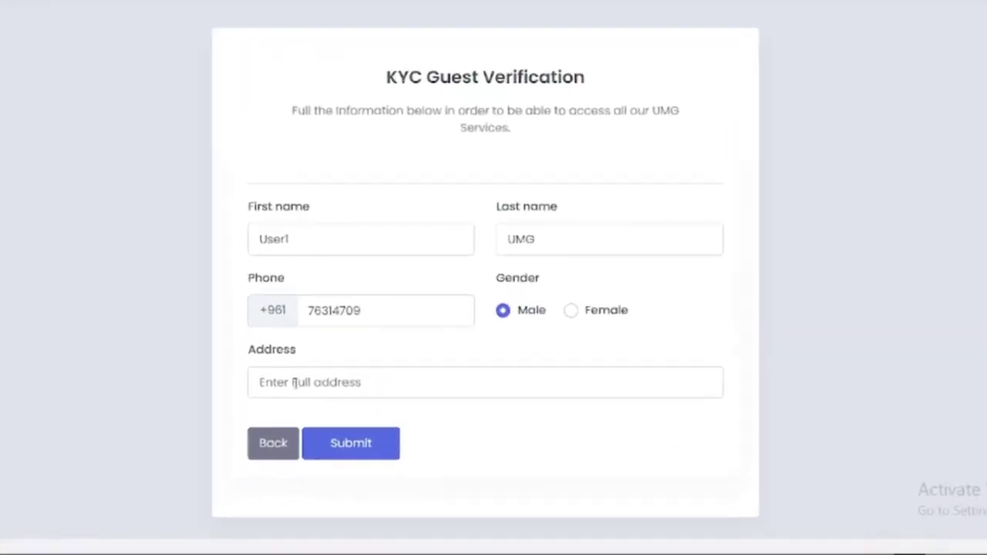
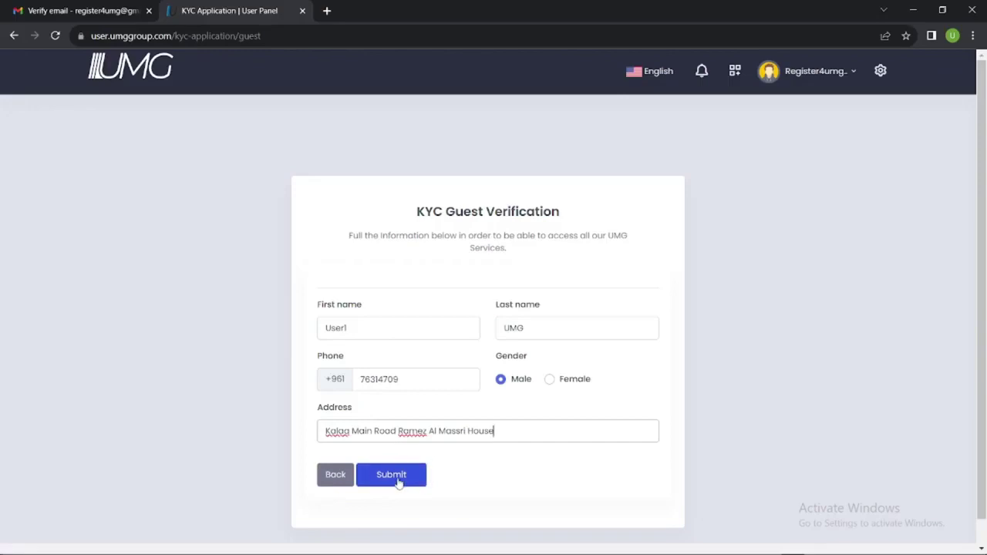
left_click(398, 483)
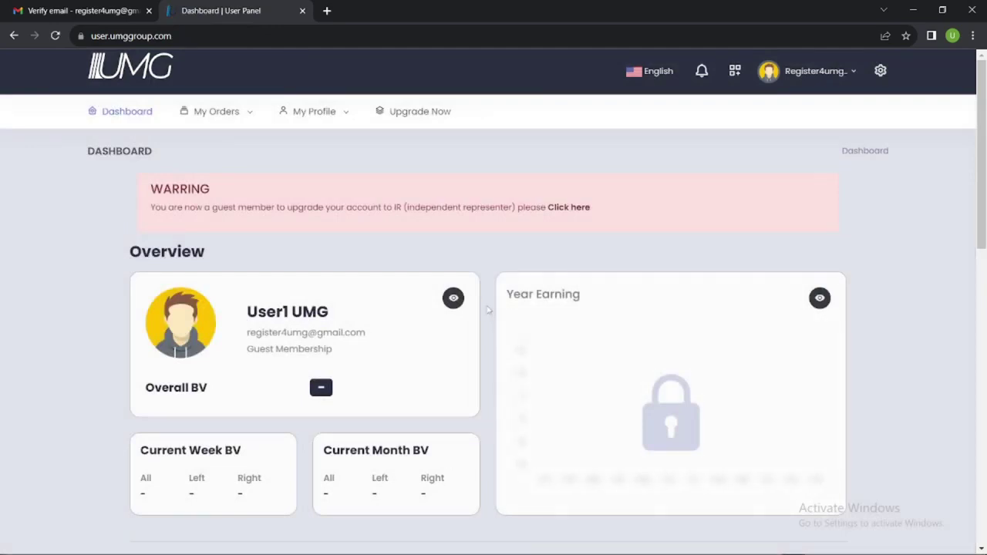
Review the guest dashboard, then begin the upgrade to IR from its warning.
scroll(489, 309, "down", 6)
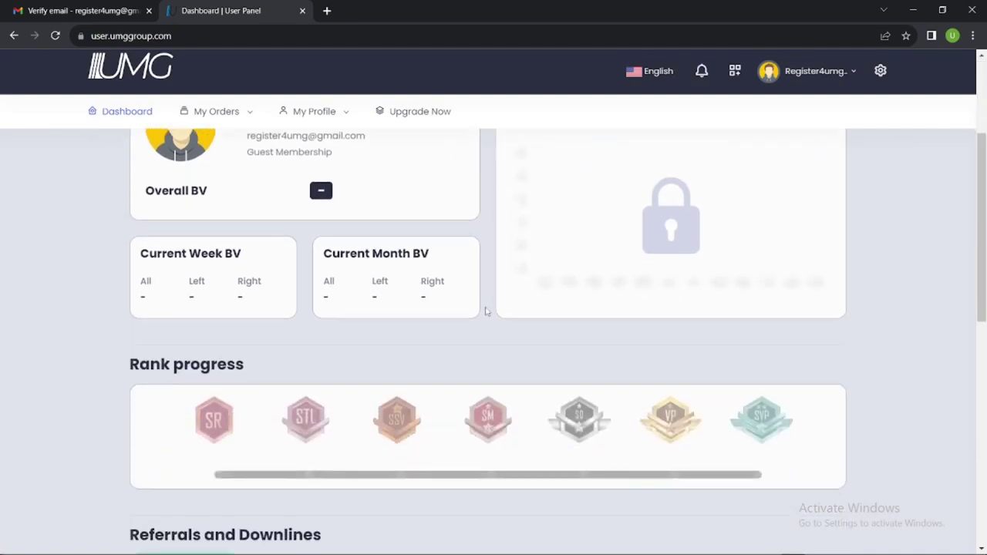
scroll(485, 312, "up", 8)
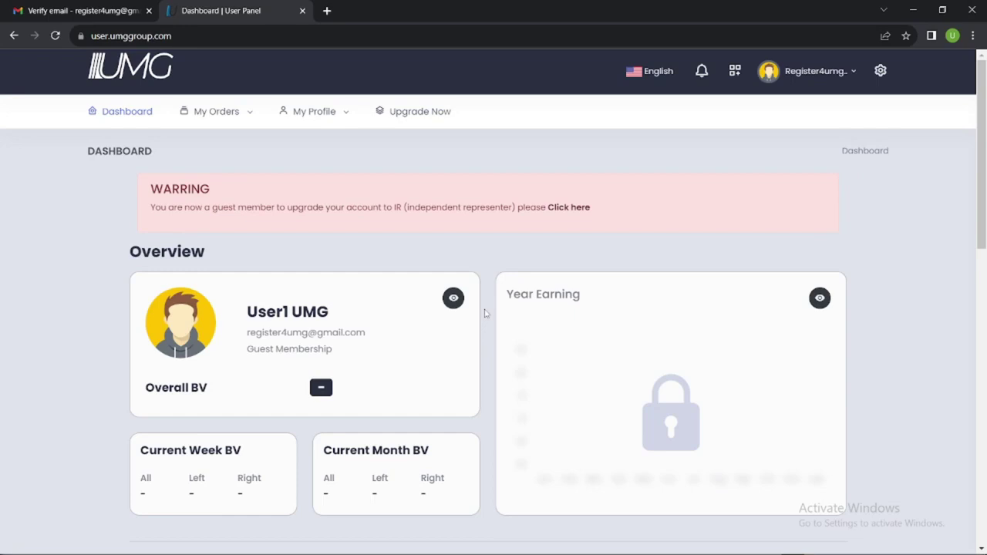
left_click(580, 210)
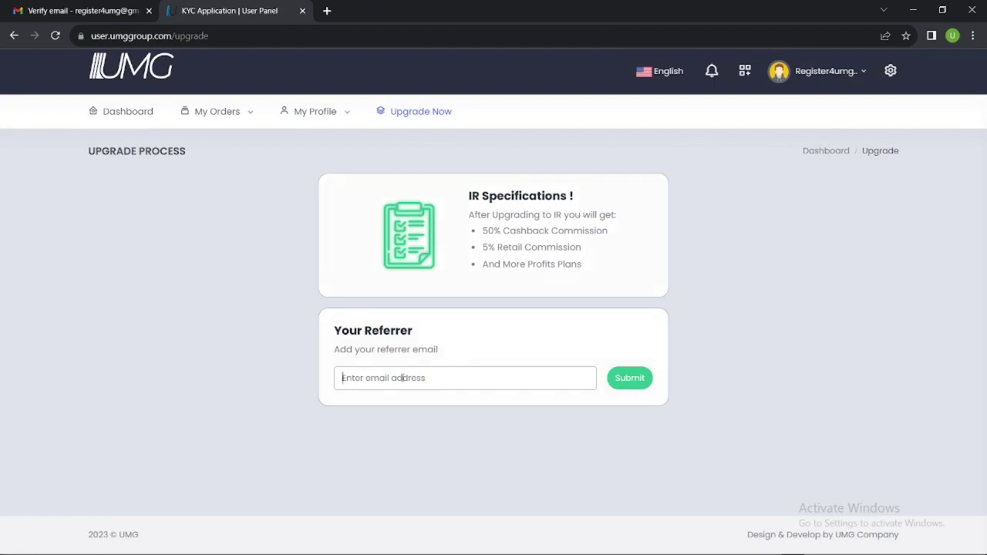
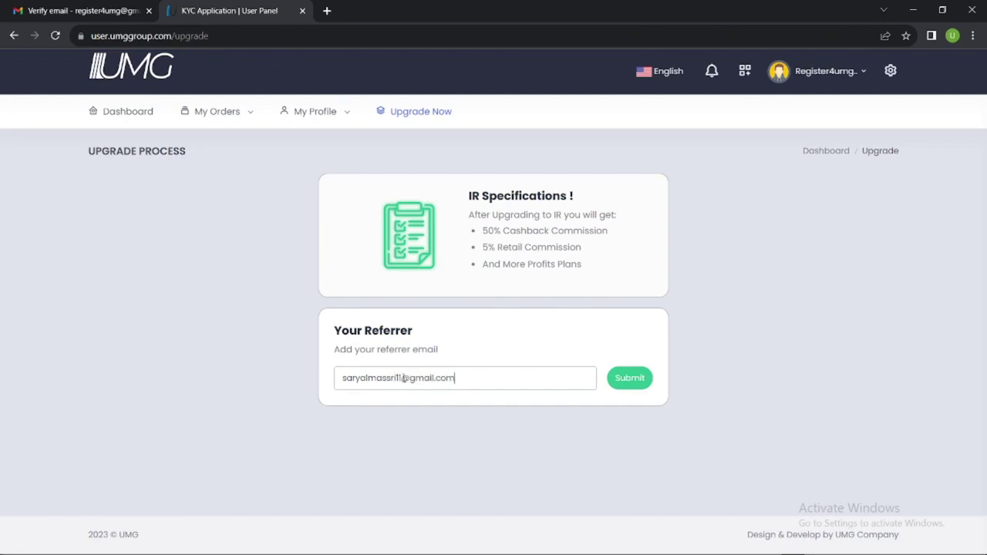
Submit the referrer's e-mail and enter the birthday on the upgrade form.
left_click(621, 378)
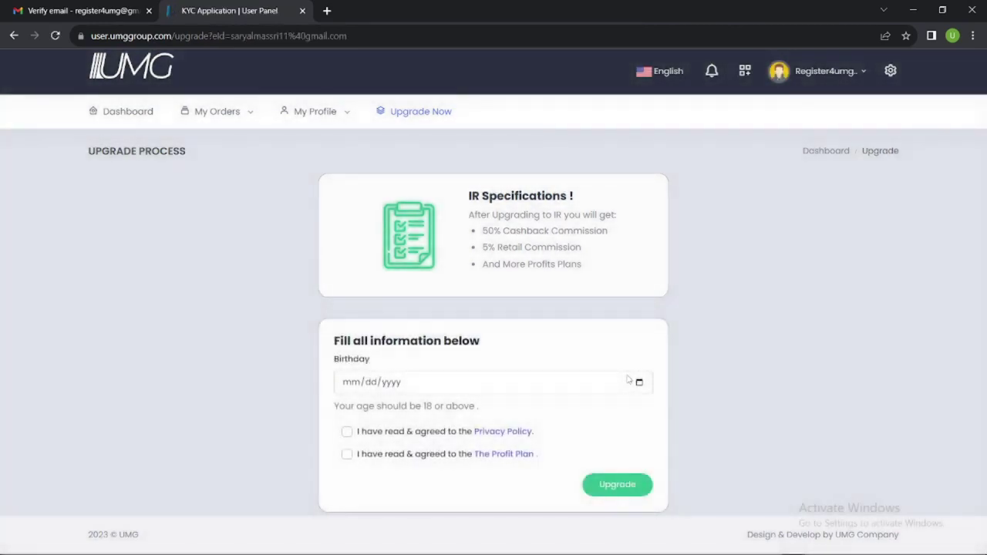
left_click(351, 384)
type("07/dd/yyyy")
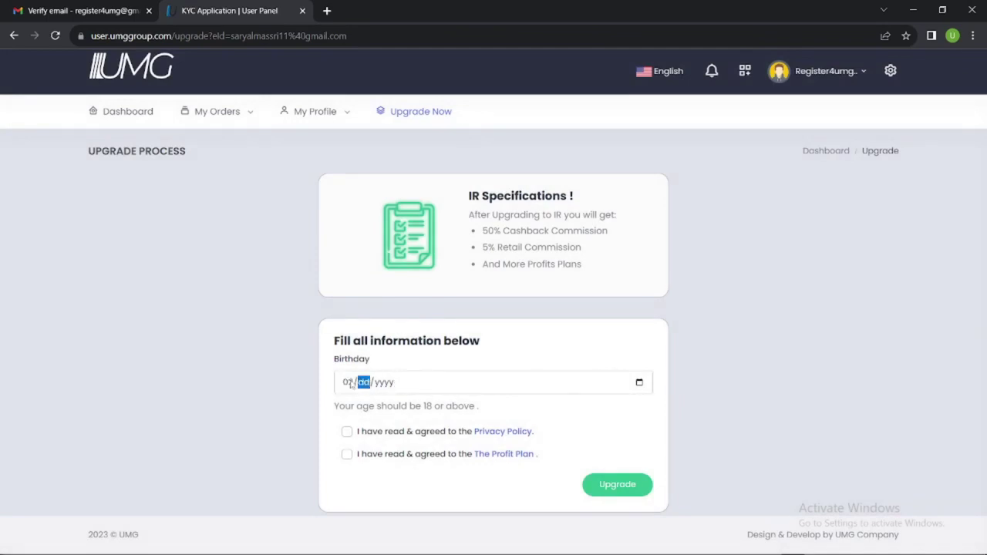
type("08")
type("2004")
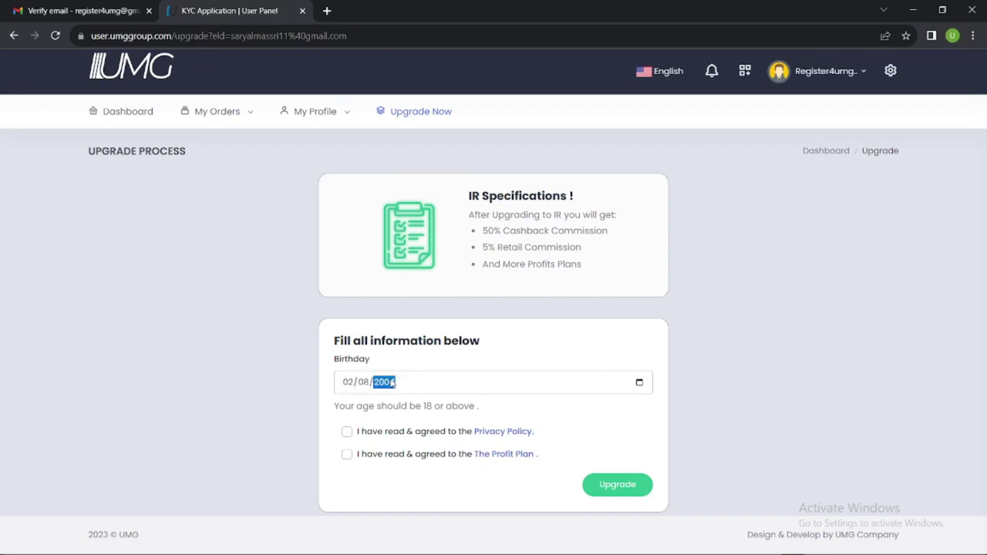
left_click(366, 482)
Accept the Privacy Policy and The Profit Plan, upgrade to IR, and go to KYC upload.
left_click(346, 432)
left_click(346, 454)
left_click(615, 486)
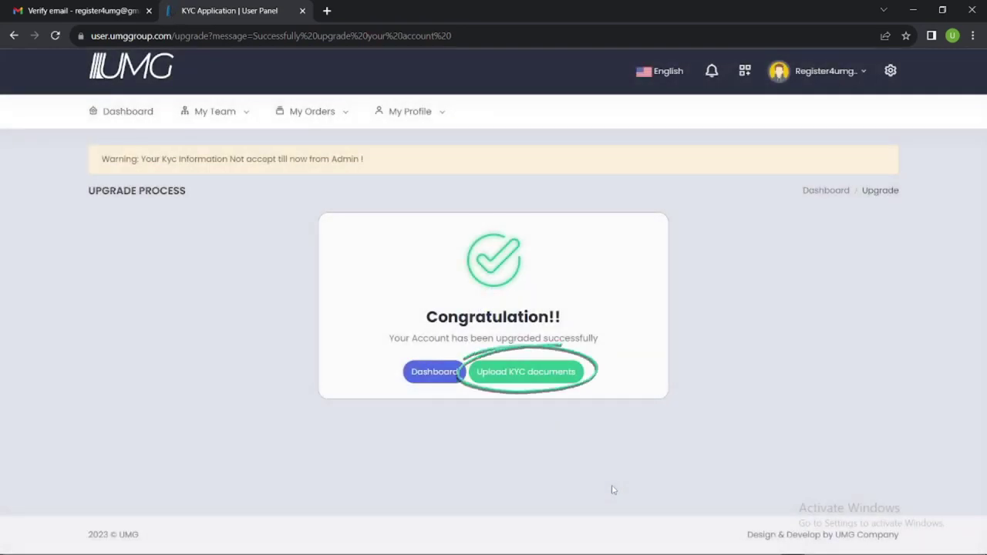
left_click(540, 372)
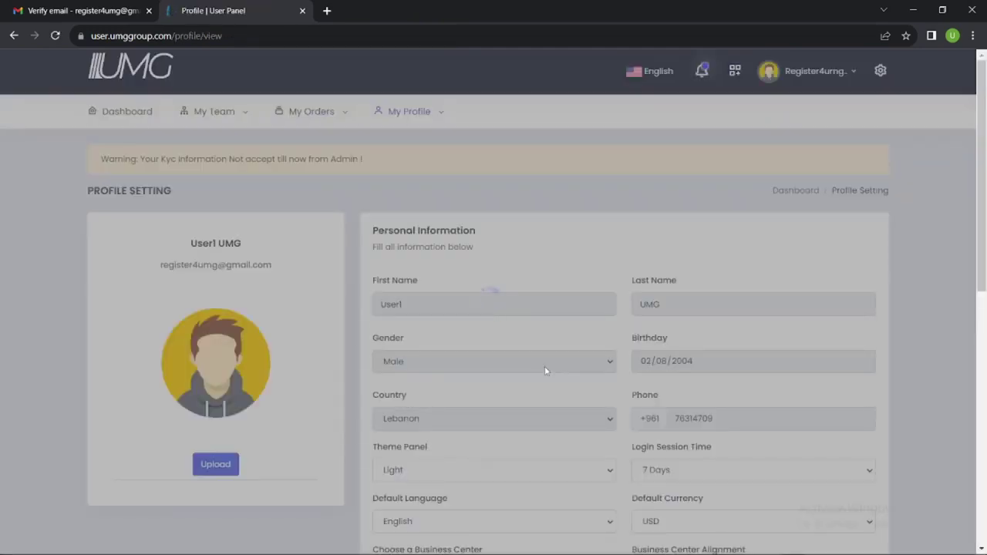
scroll(532, 351, "down", 3)
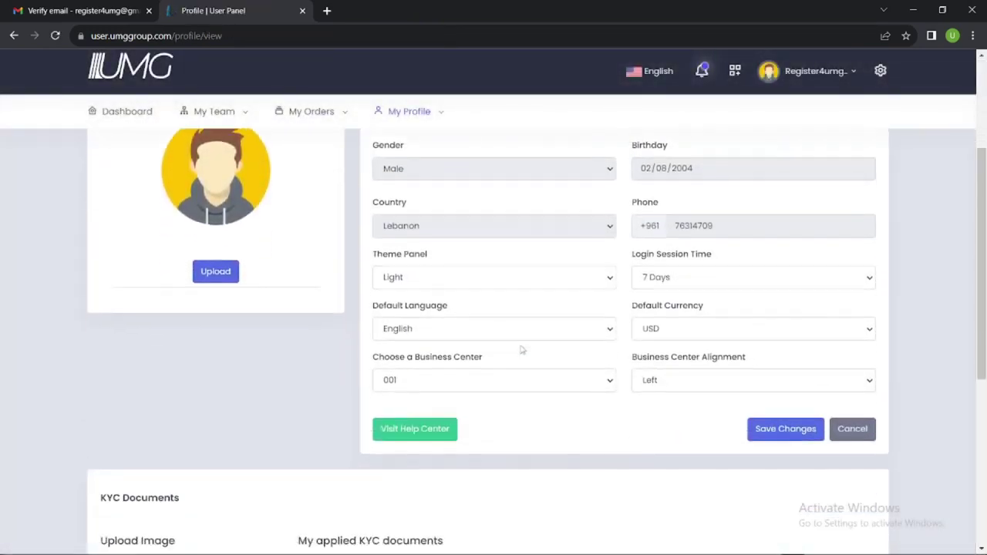
Keep business center 001, set its alignment to Right, and save the profile changes.
left_click(441, 388)
left_click(415, 413)
left_click(695, 380)
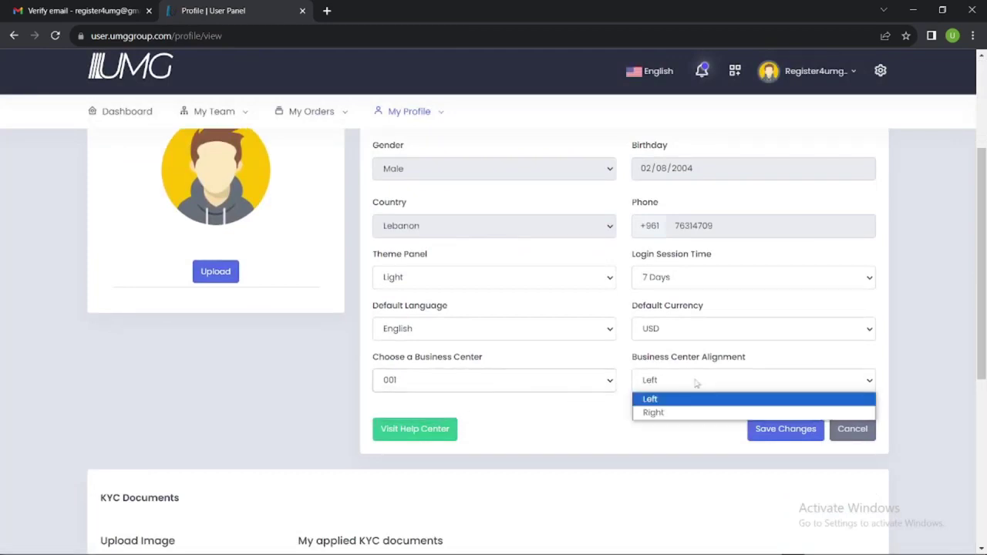
left_click(665, 415)
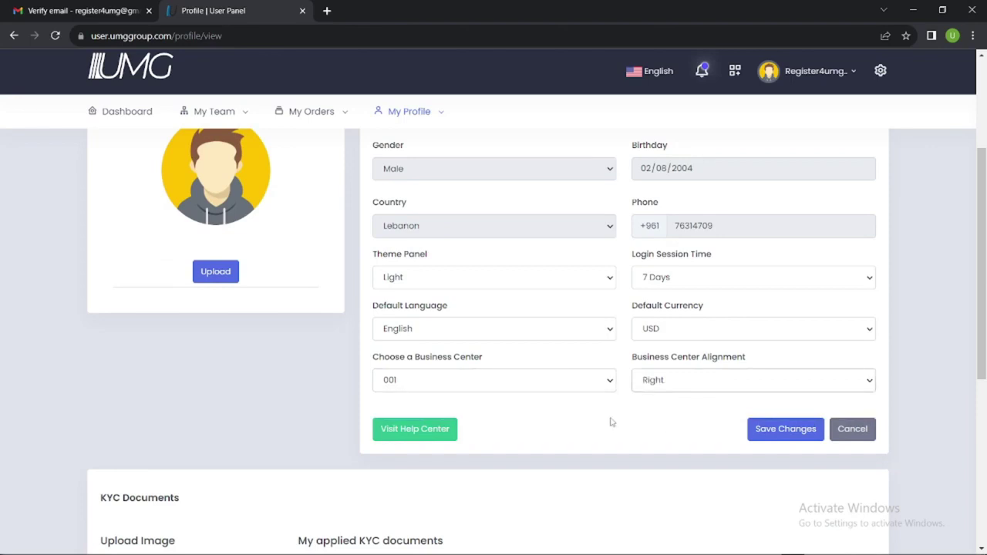
left_click(788, 433)
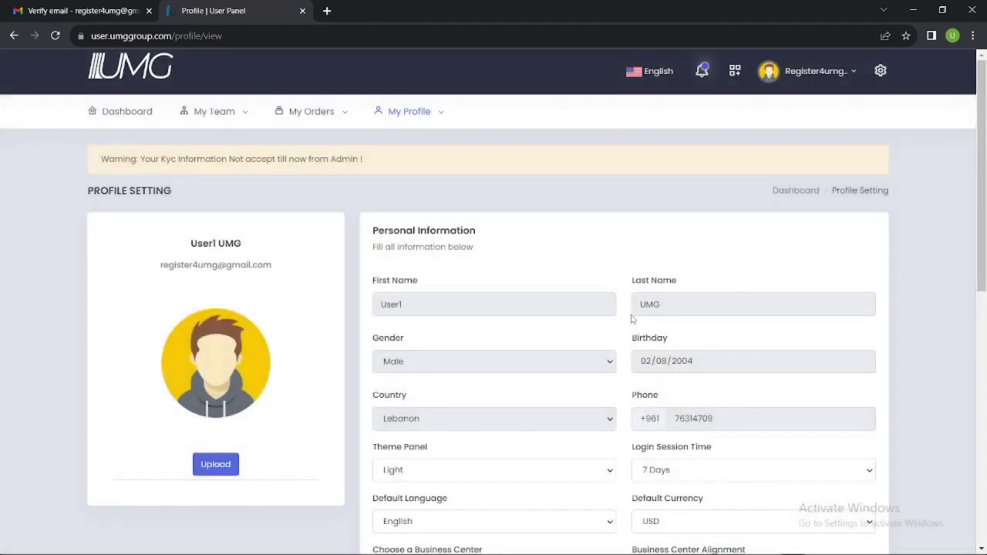
scroll(631, 319, "down", 6)
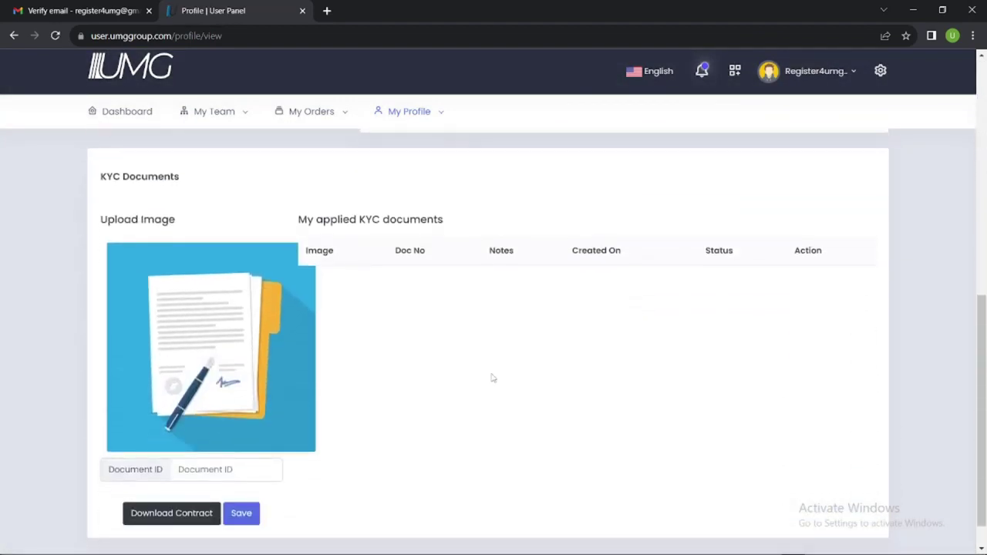
Upload the ID image from Desktop > UMG Register, enter the document ID, and save it.
left_click(301, 327)
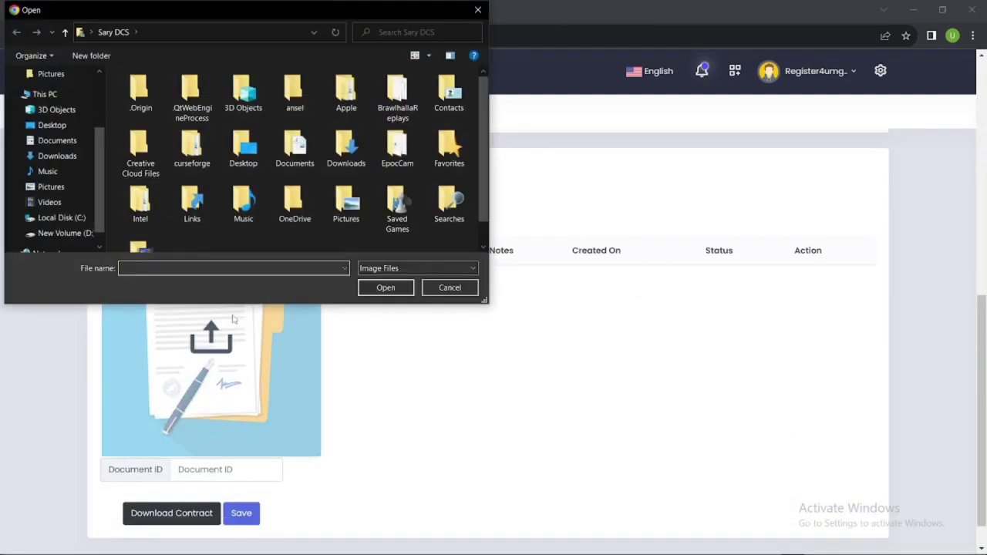
left_click(49, 126)
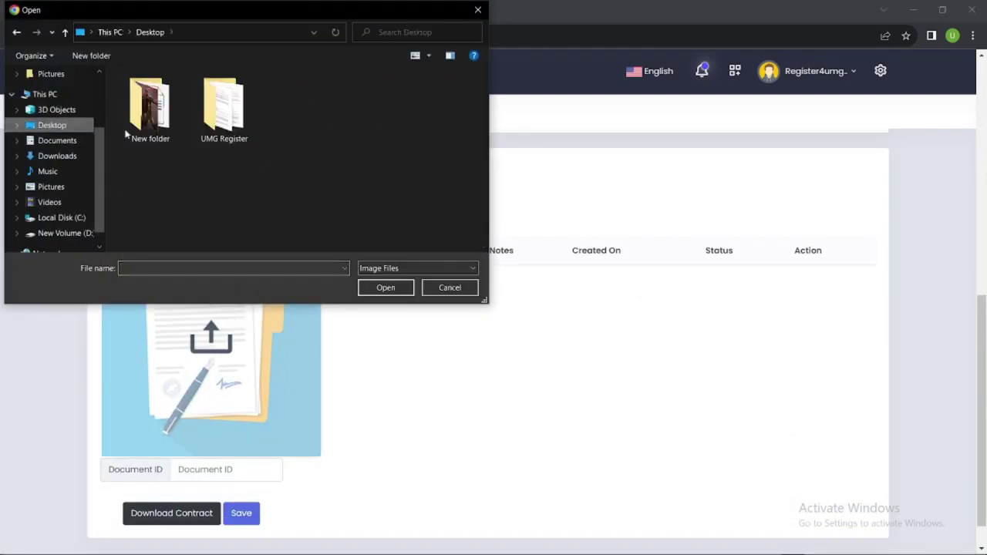
double_click(217, 133)
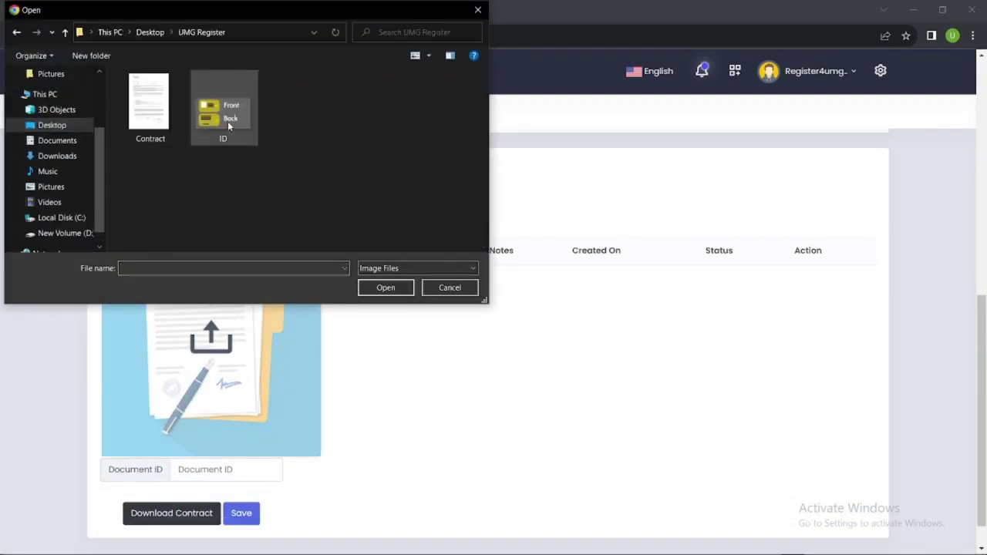
double_click(227, 121)
left_click(200, 469)
type("12")
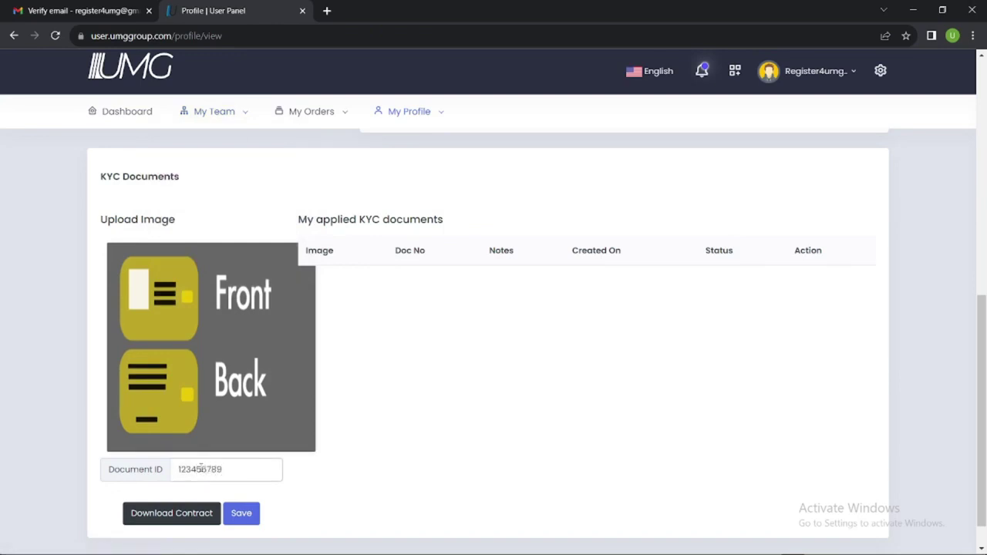
type("3456789")
left_click(241, 514)
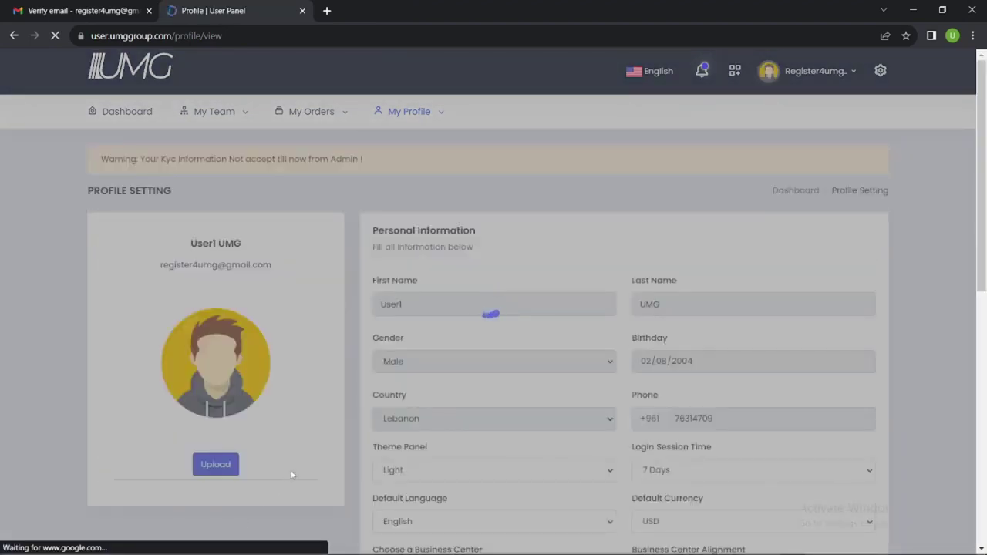
Preview the contract from KYC Documents, scroll to its signature section, and close it.
scroll(465, 308, "down", 6)
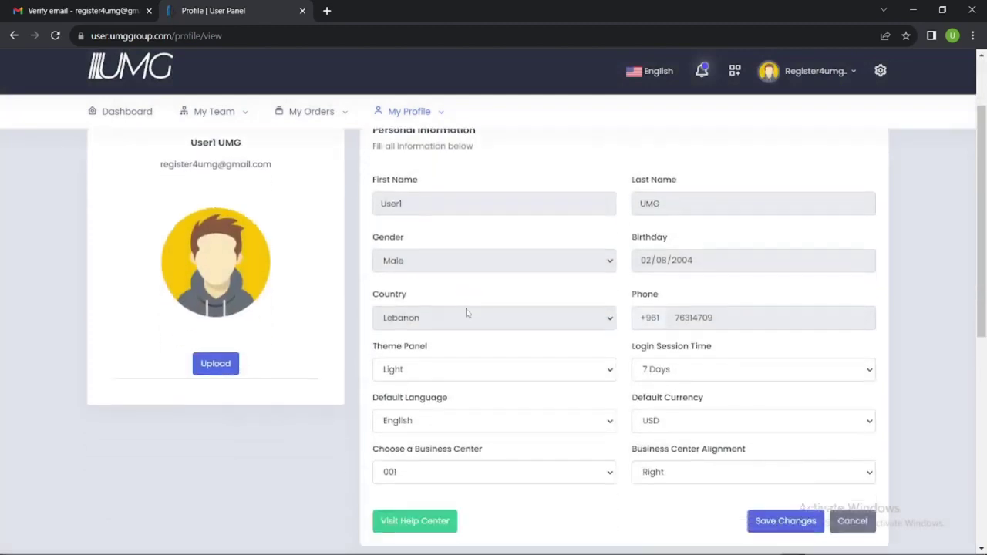
scroll(466, 327, "down", 2)
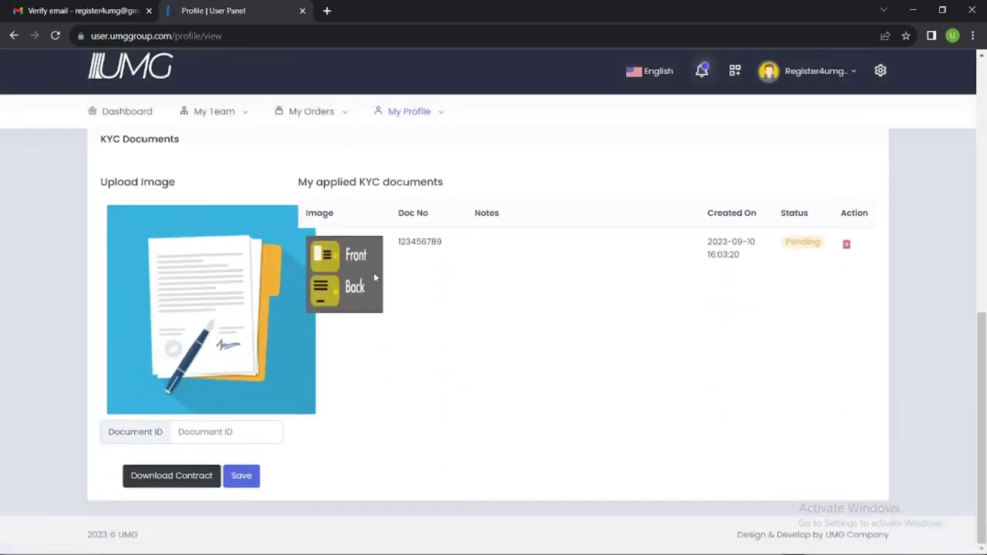
left_click(164, 477)
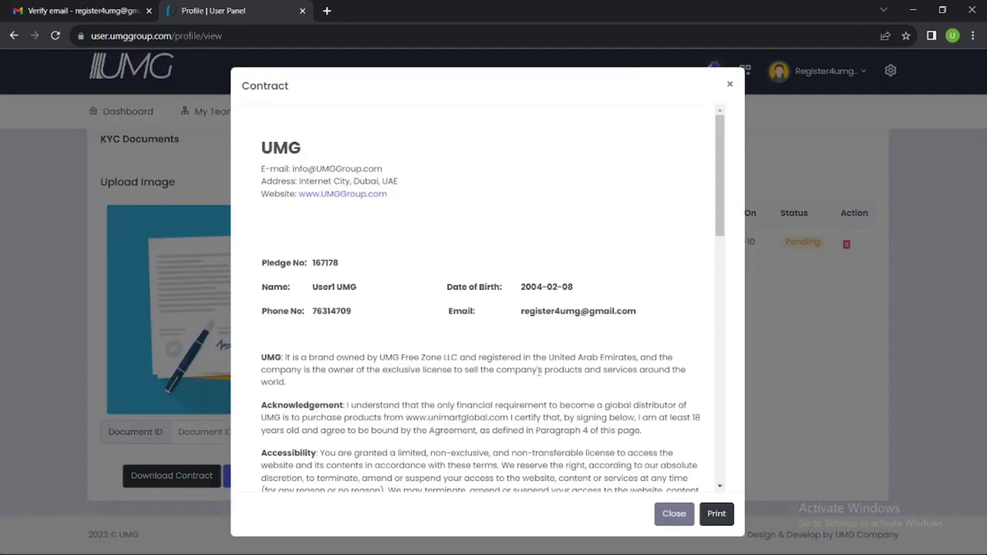
scroll(537, 371, "down", 15)
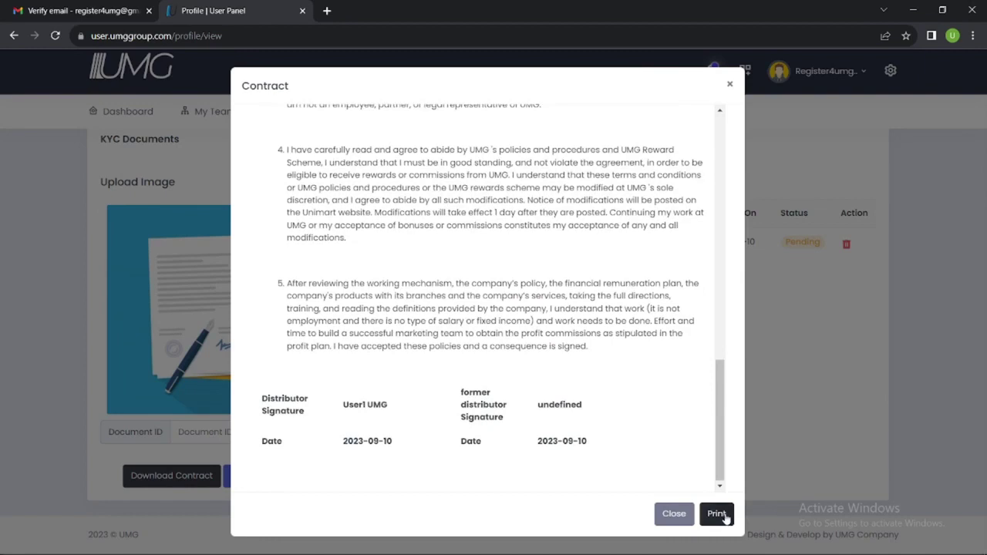
left_click(672, 513)
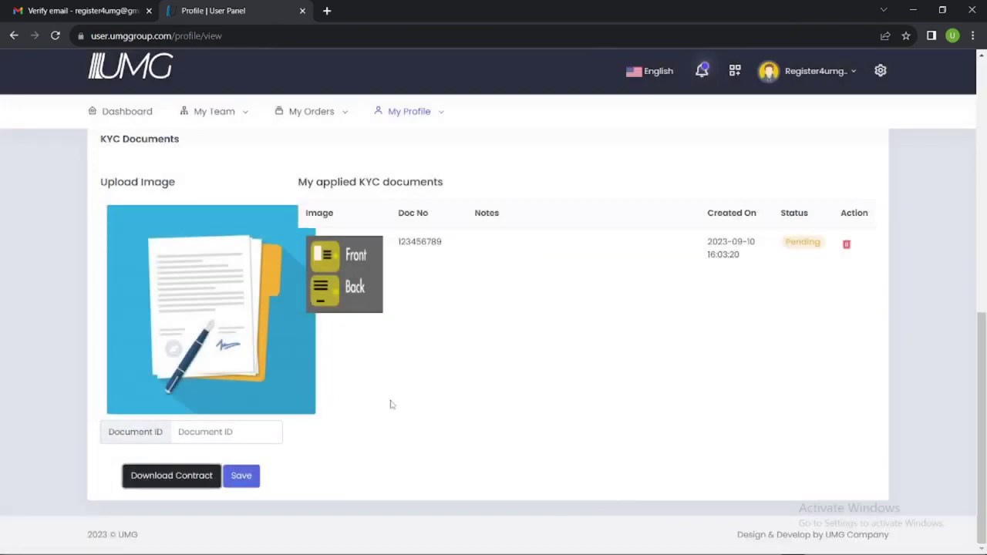
Upload the Contract image as a KYC document with Document ID 1 and save it.
left_click(188, 353)
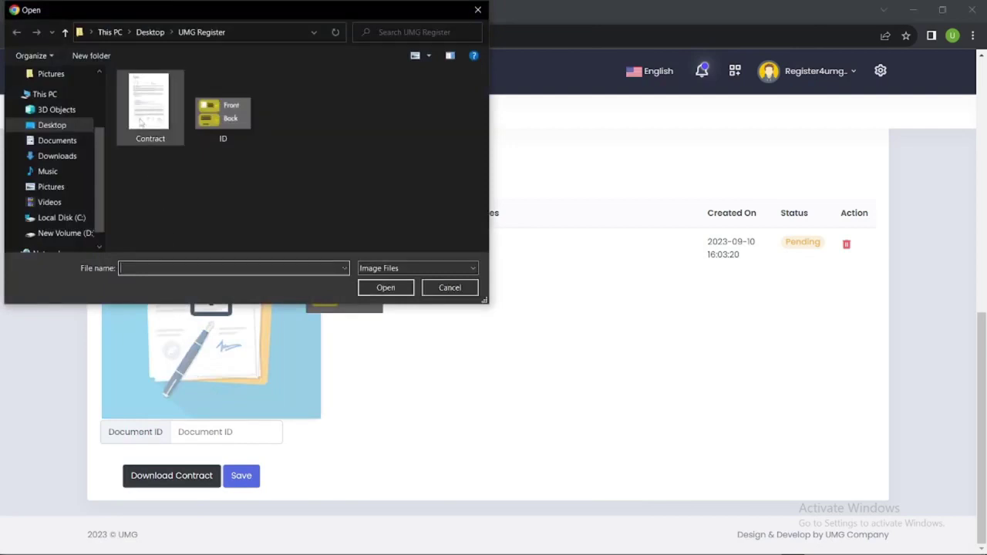
double_click(141, 117)
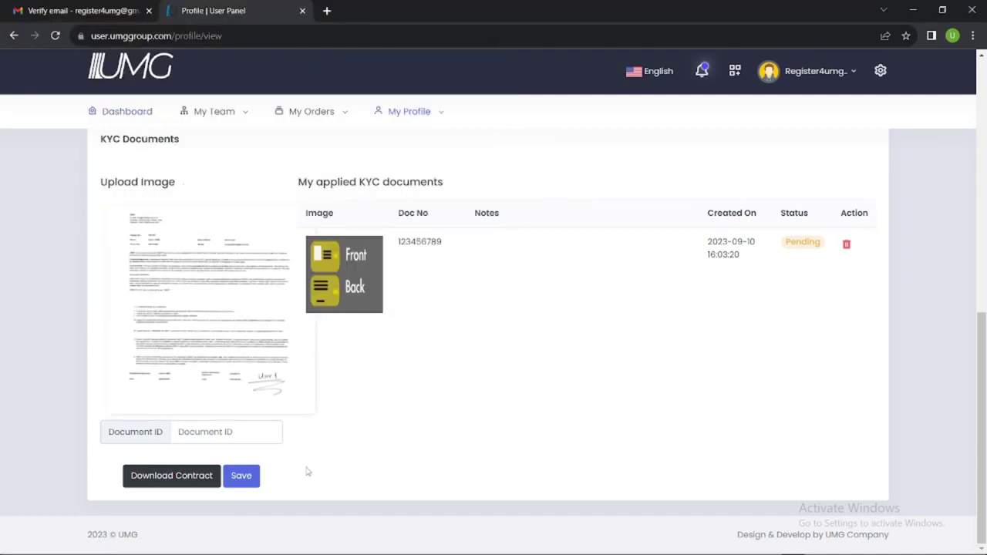
left_click(233, 431)
type("123456789")
left_click(239, 479)
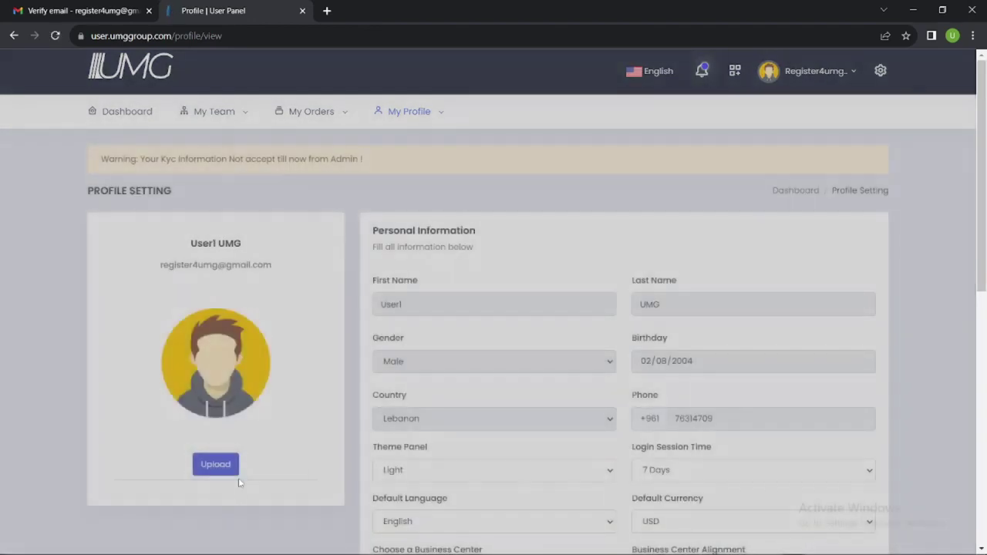
Switch from the Dashboard to the UMG Store home page using the header apps grid.
scroll(613, 393, "down", 6)
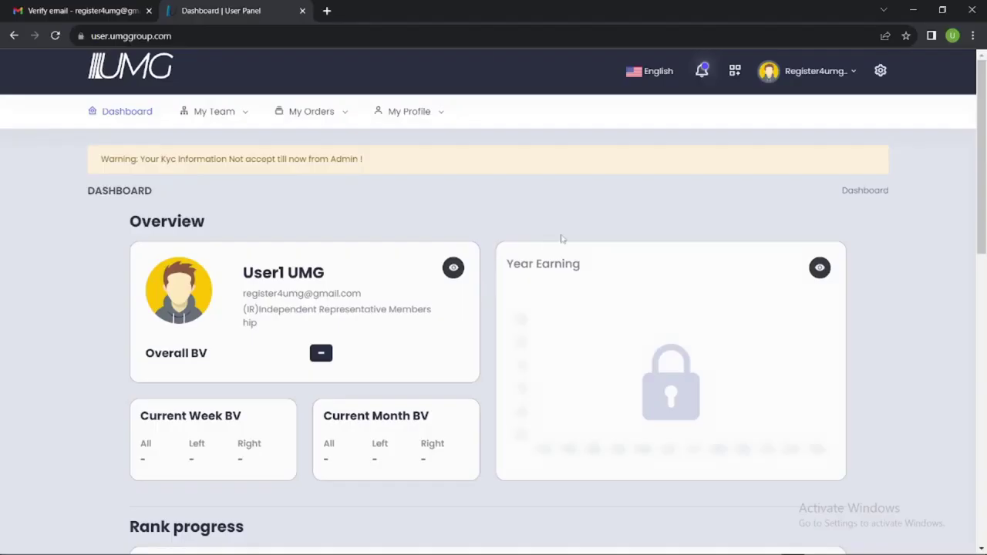
left_click(737, 71)
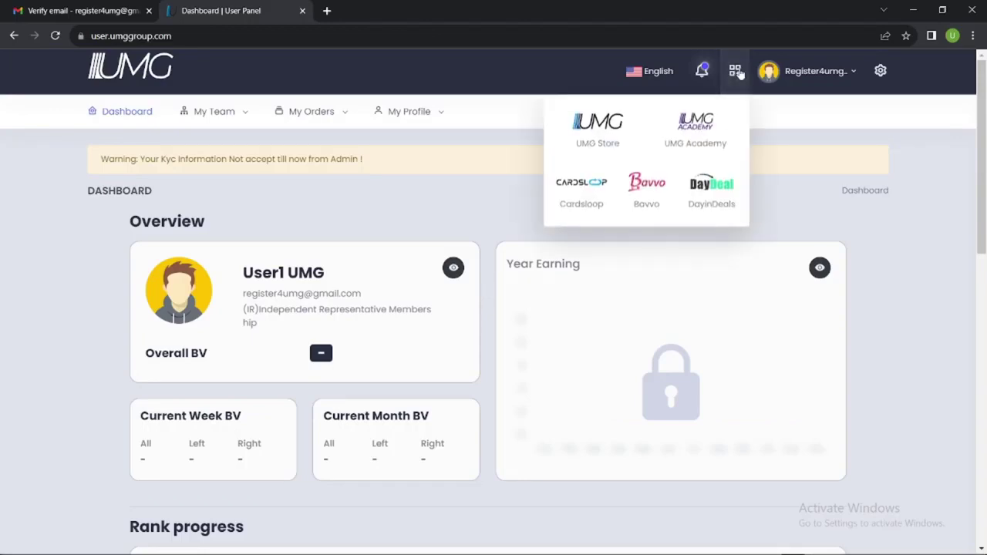
left_click(594, 130)
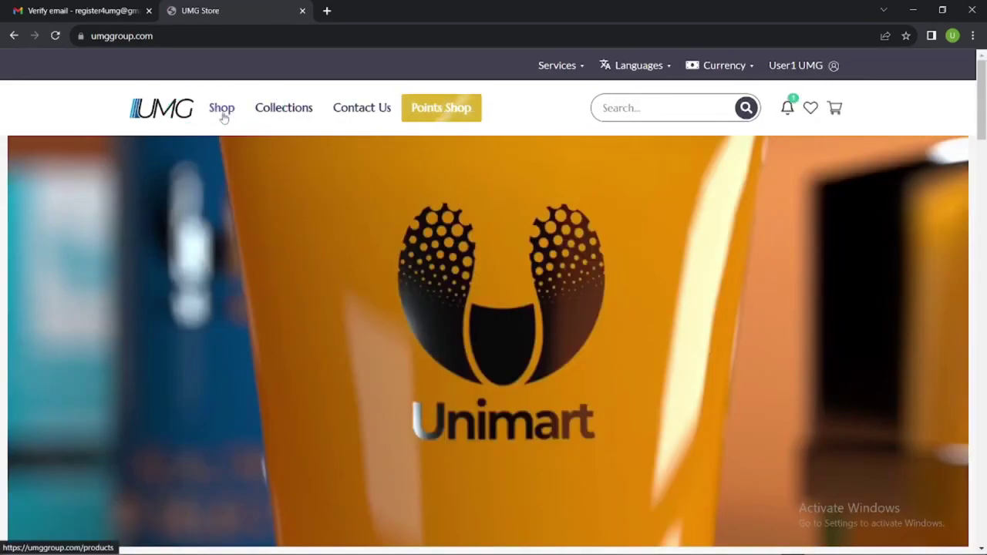
Add the premium package ($2,200.98) from the Shop listing to the cart and preview the cart.
left_click(223, 114)
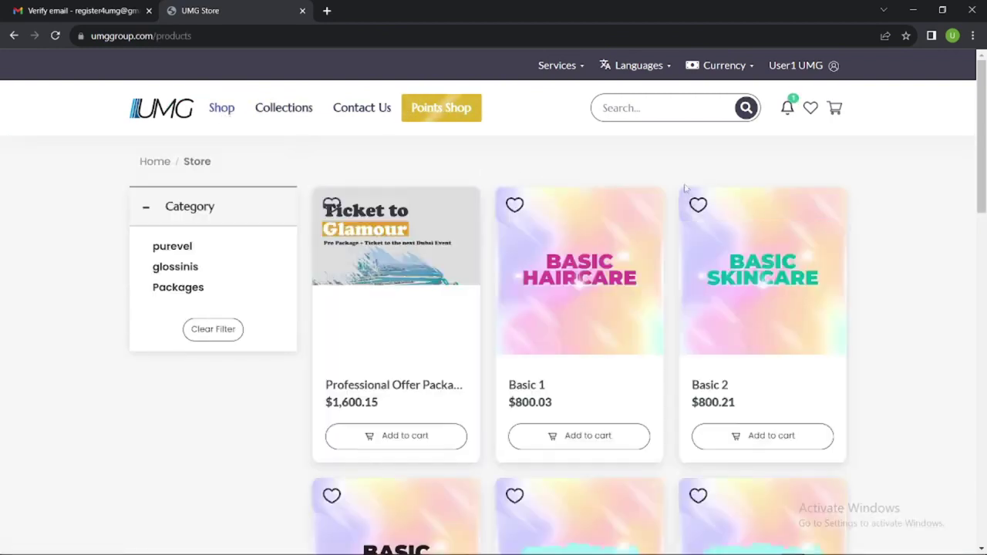
scroll(924, 225, "down", 4)
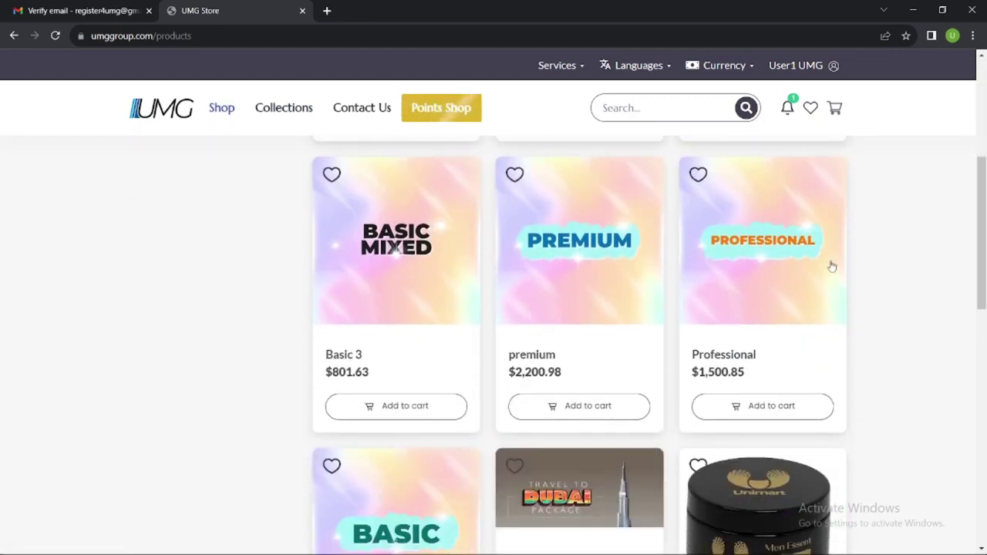
left_click(567, 410)
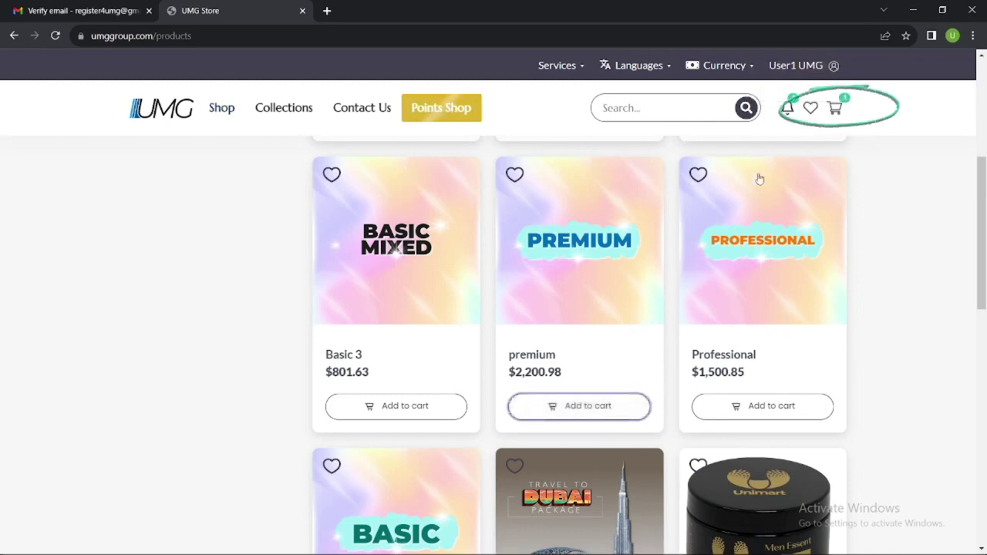
left_click(836, 108)
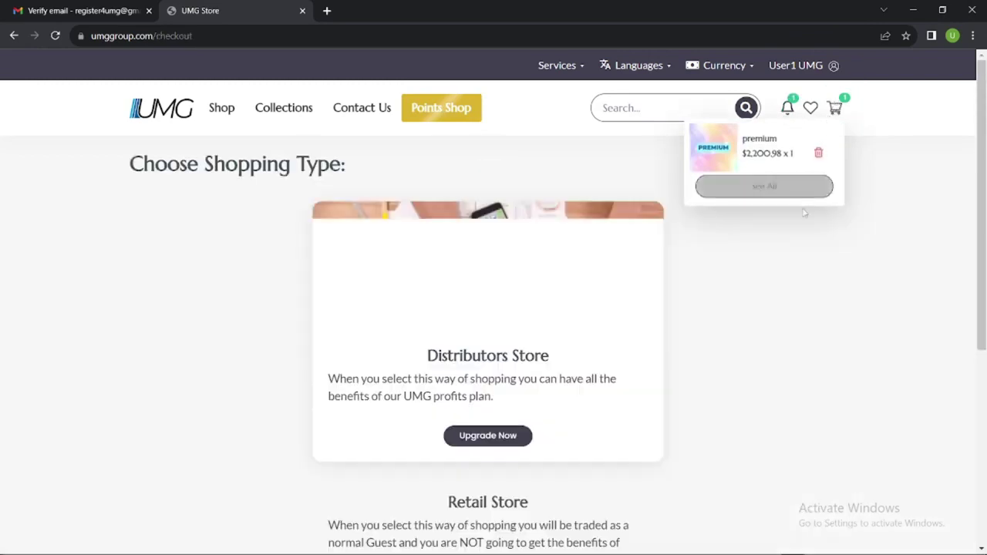
Choose to shop as a distributor via Upgrade Now and continue to the payment method step.
scroll(656, 393, "down", 2)
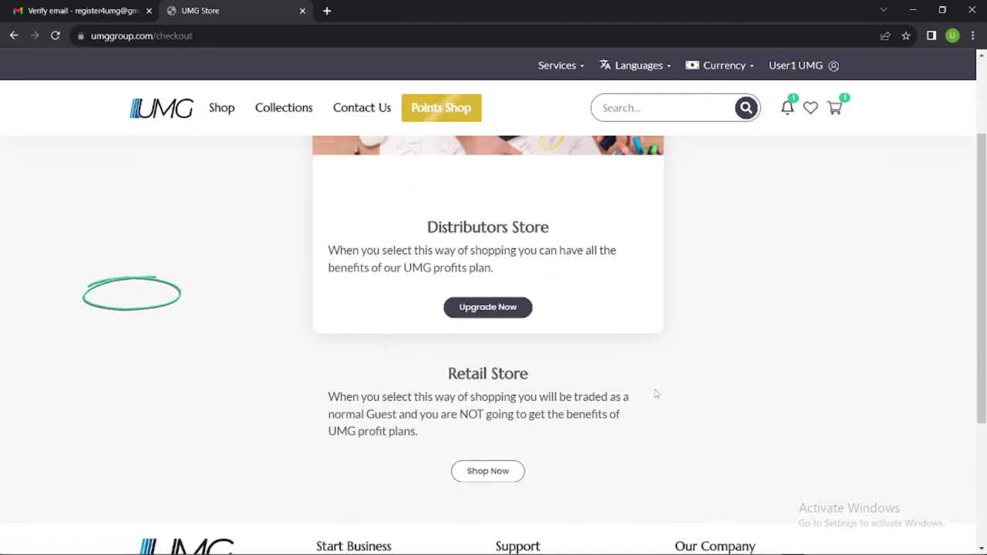
scroll(656, 394, "up", 2)
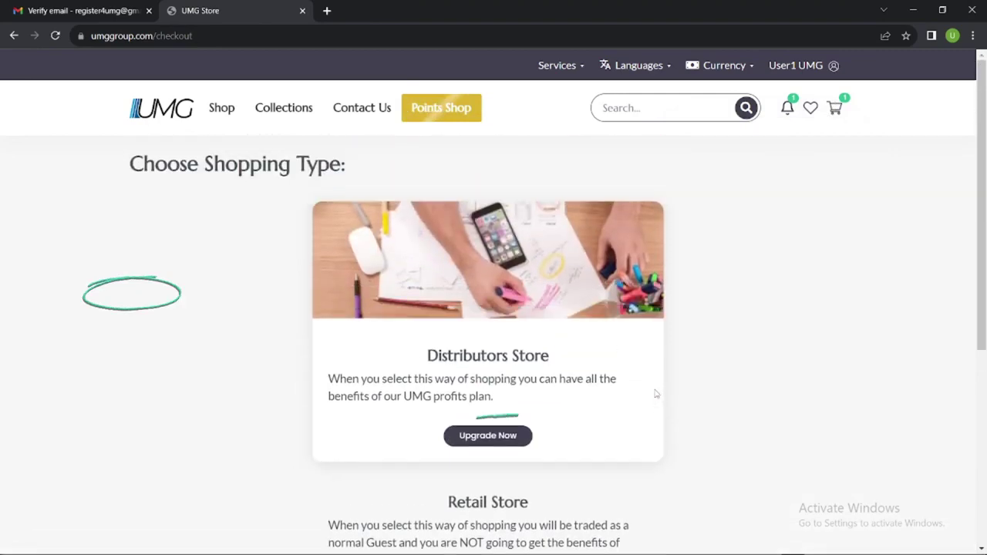
left_click(500, 437)
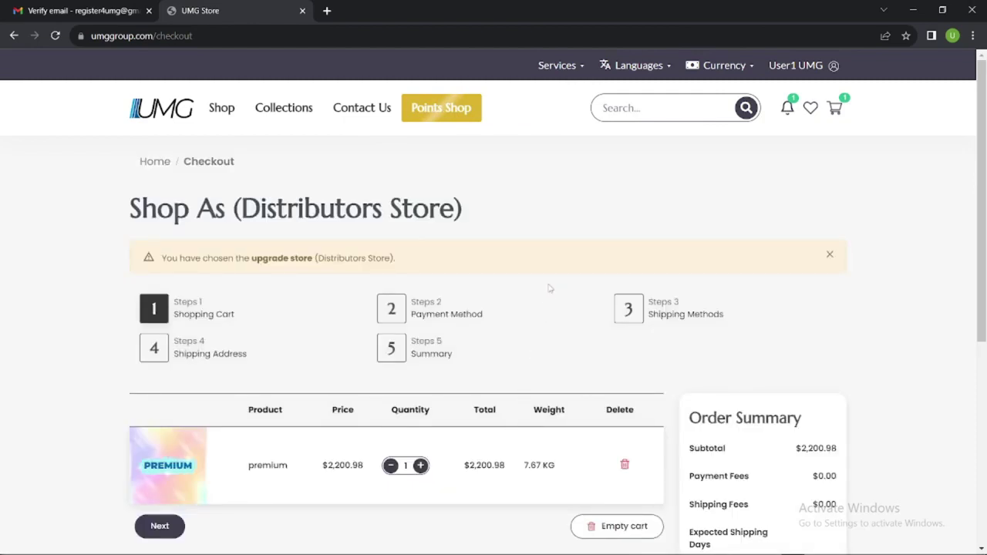
scroll(550, 289, "down", 2)
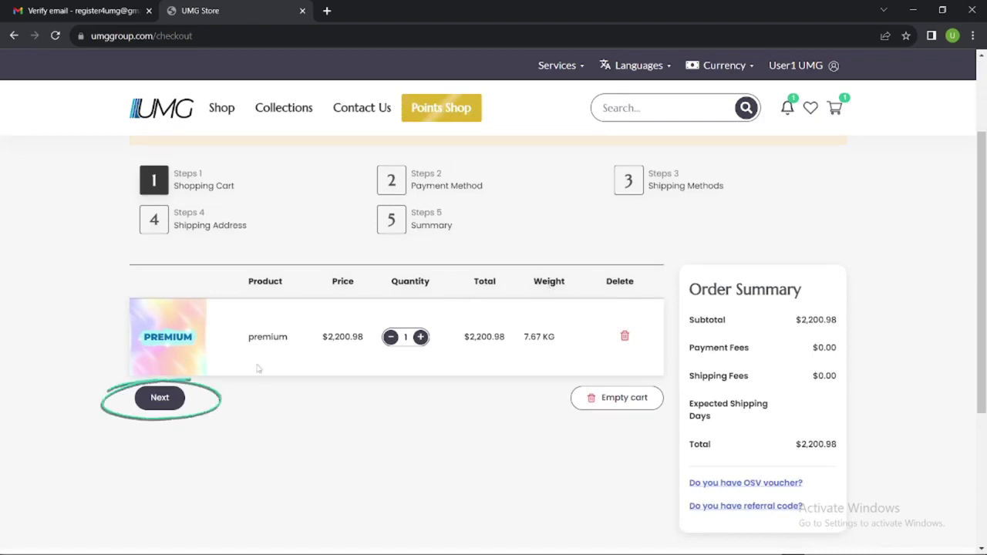
left_click(160, 398)
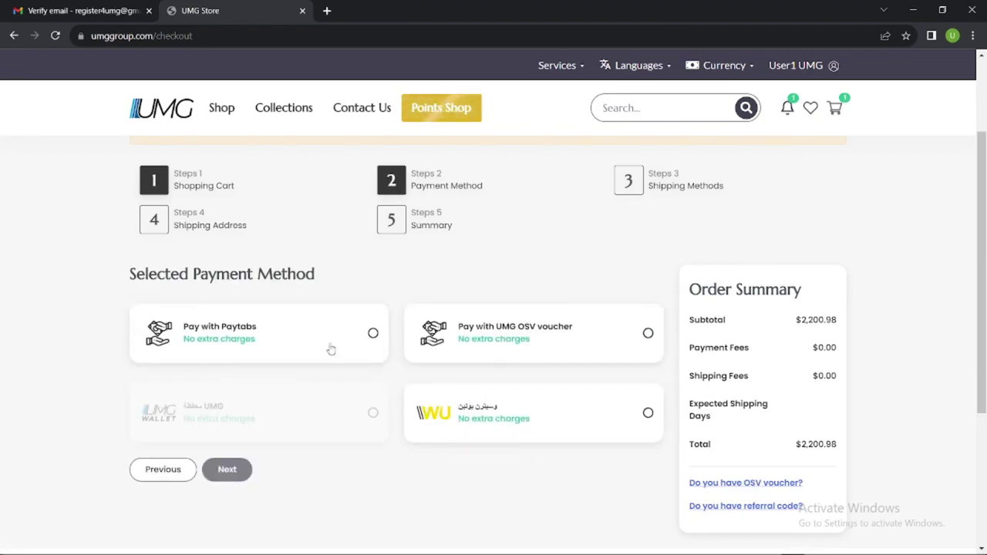
Select Paytabs payment and DHL shipping ($100), bringing the total to $2,300.98.
left_click(373, 334)
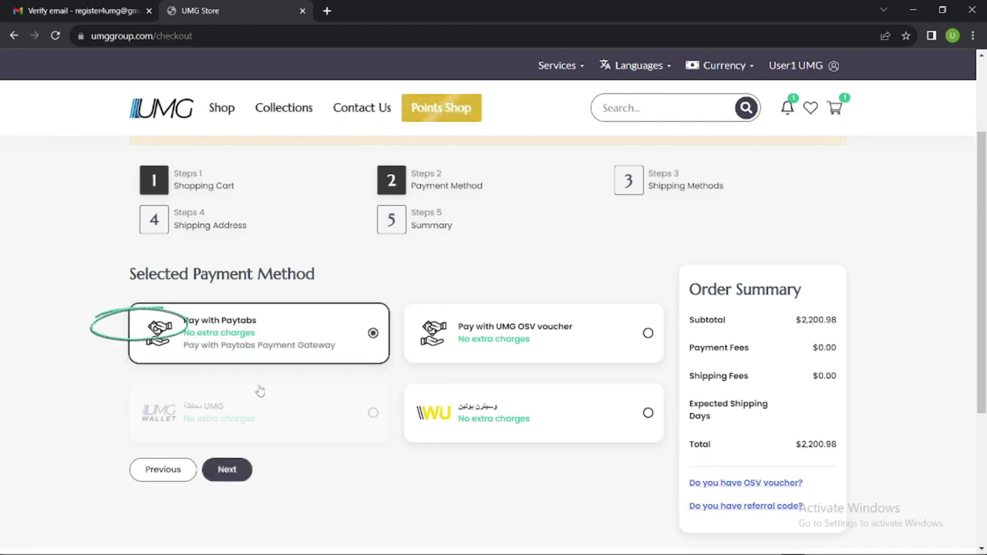
left_click(240, 477)
left_click(649, 327)
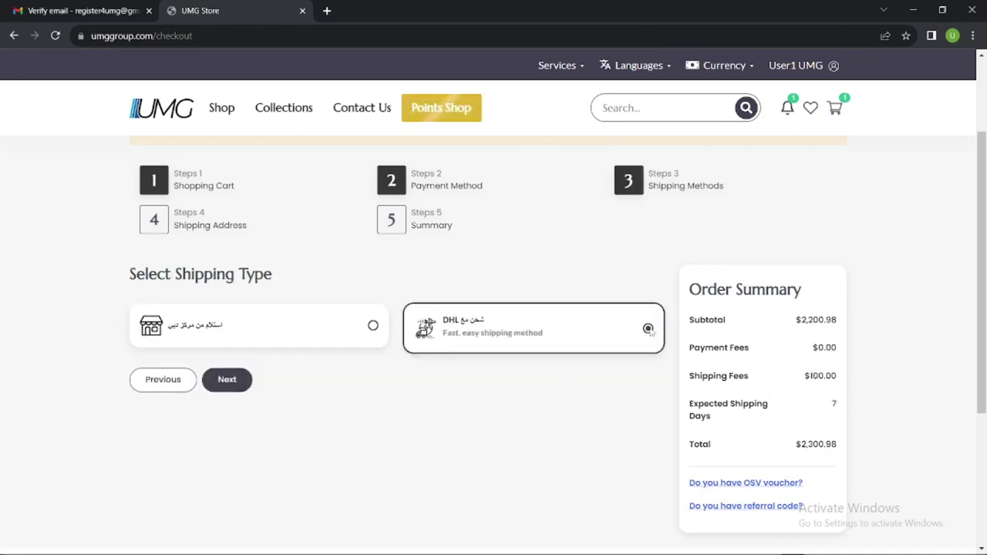
left_click(228, 385)
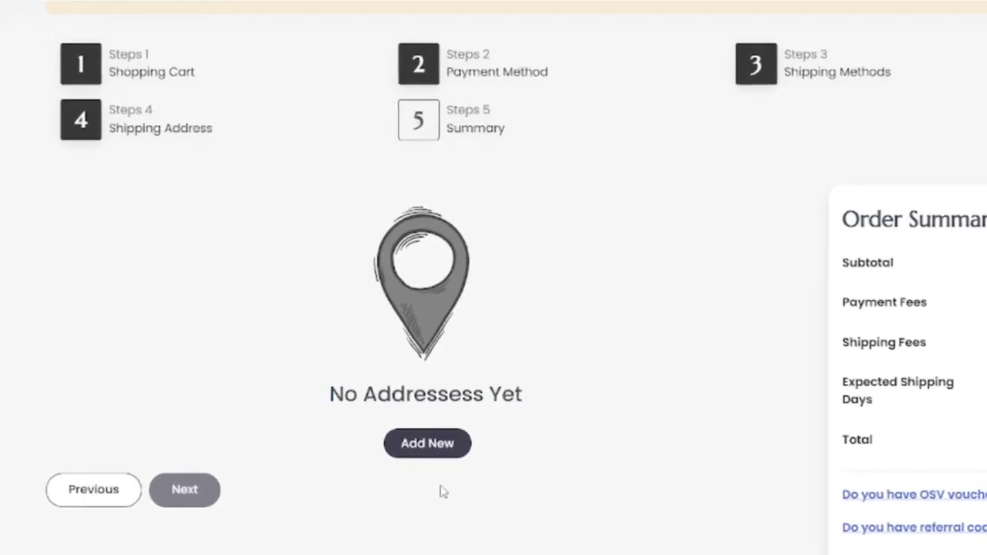
Start a new shipping address with the address line, state Beqaa, contact phone number and district.
left_click(449, 452)
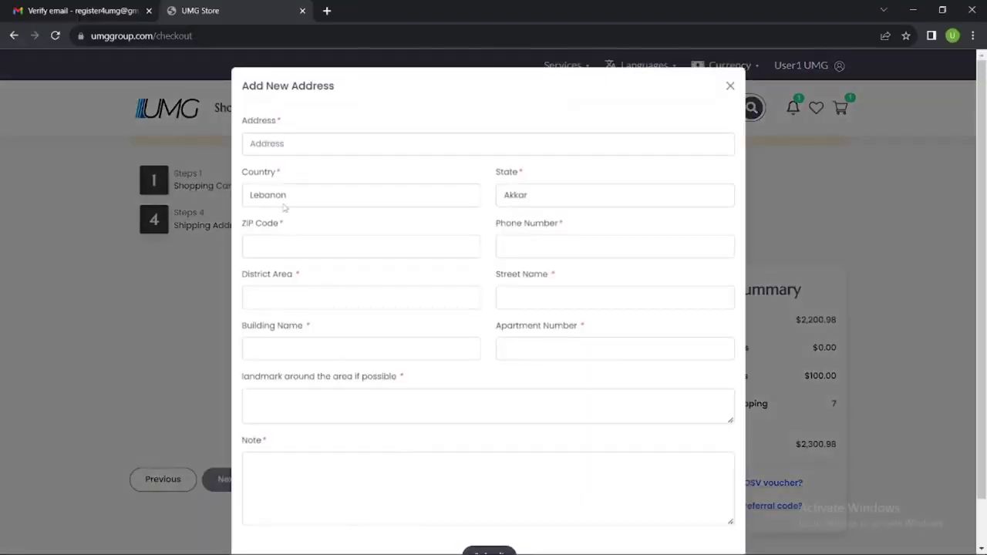
left_click(591, 199)
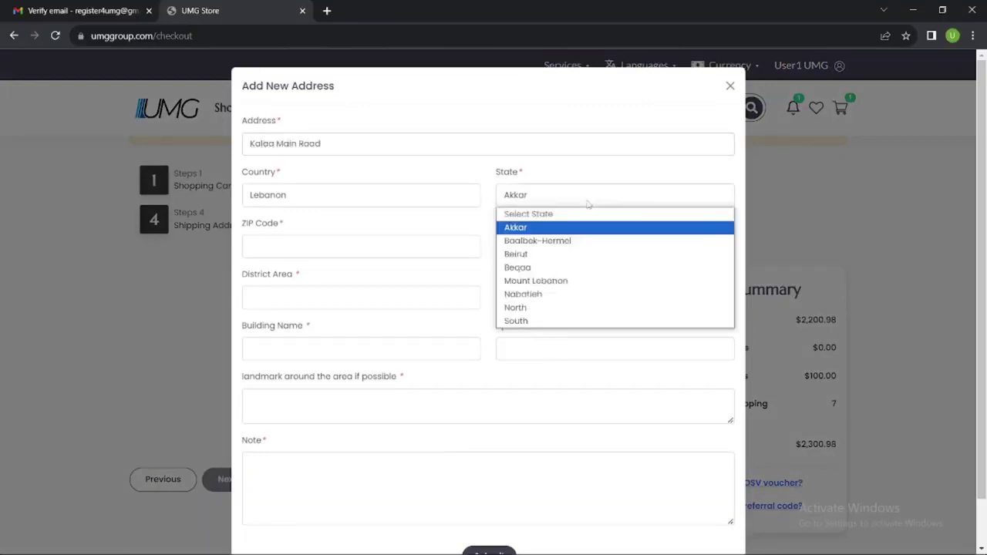
left_click(579, 271)
left_click(561, 246)
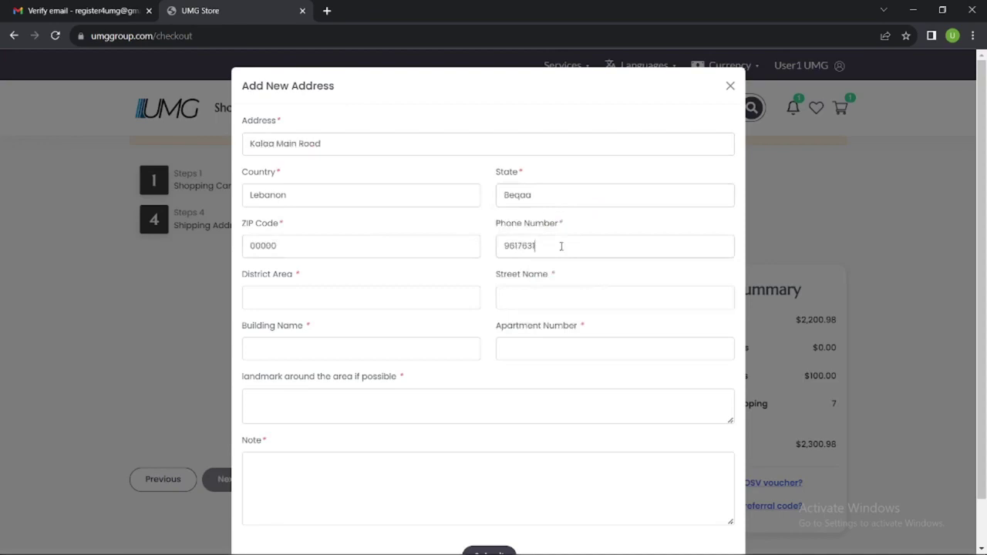
left_click(293, 305)
type("Kalaa")
Add street, building, apartment, landmark and a 'Ground Level' delivery note, then submit the address.
left_click(540, 297)
left_click(378, 349)
left_click(534, 349)
type("1")
left_click(308, 405)
left_click(288, 466)
type("Ground Level")
scroll(516, 478, "down", 1)
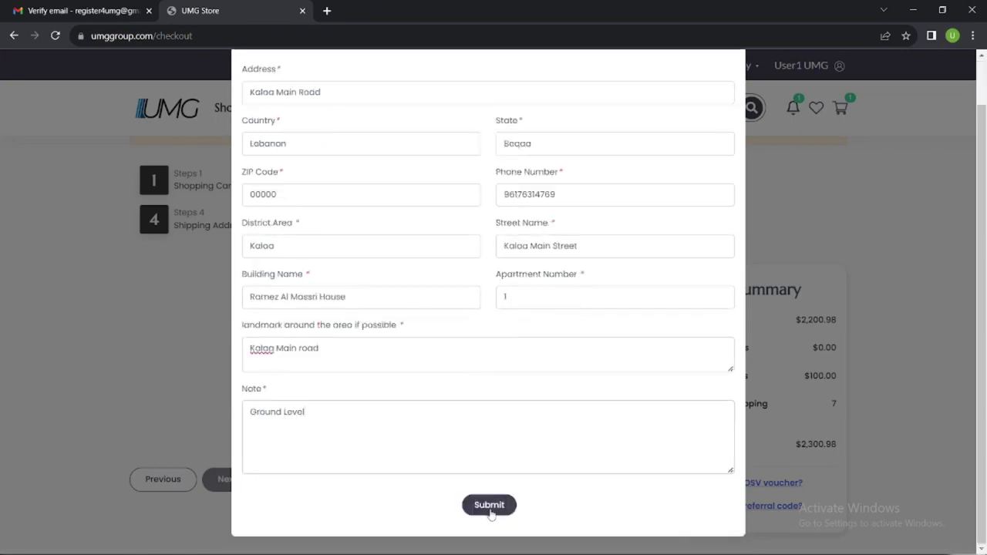
left_click(489, 506)
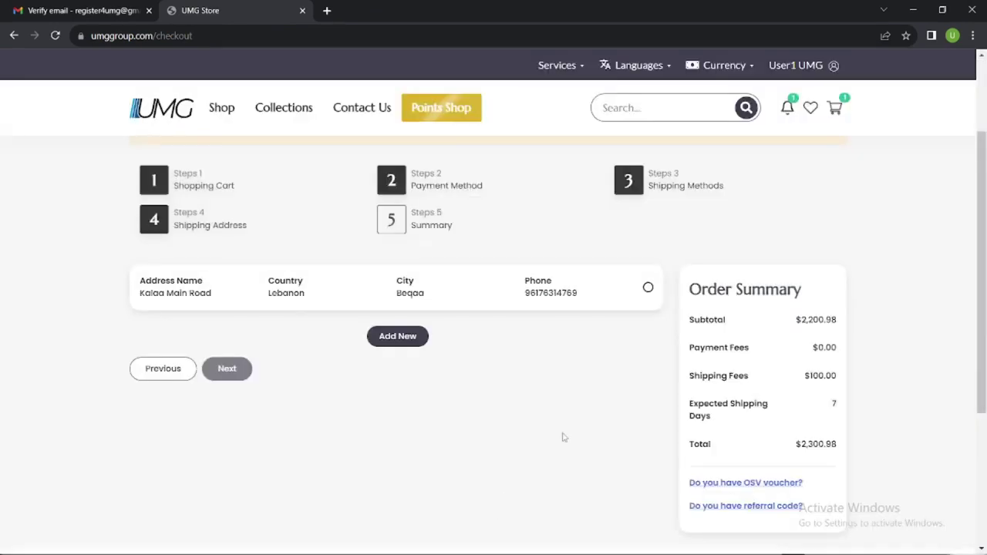
Select the new Beqaa address, review the order summary and submit the order to PayTabs.
left_click(648, 288)
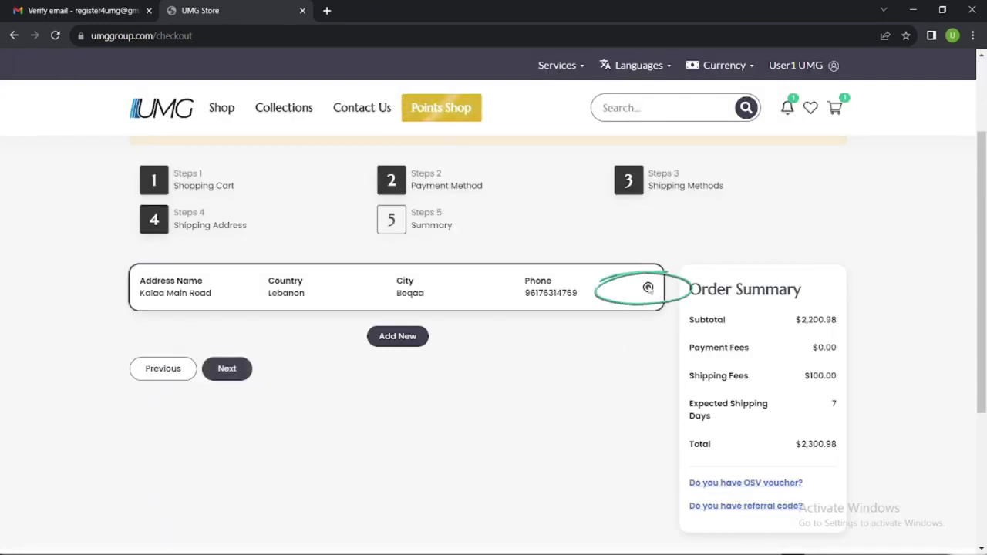
left_click(227, 369)
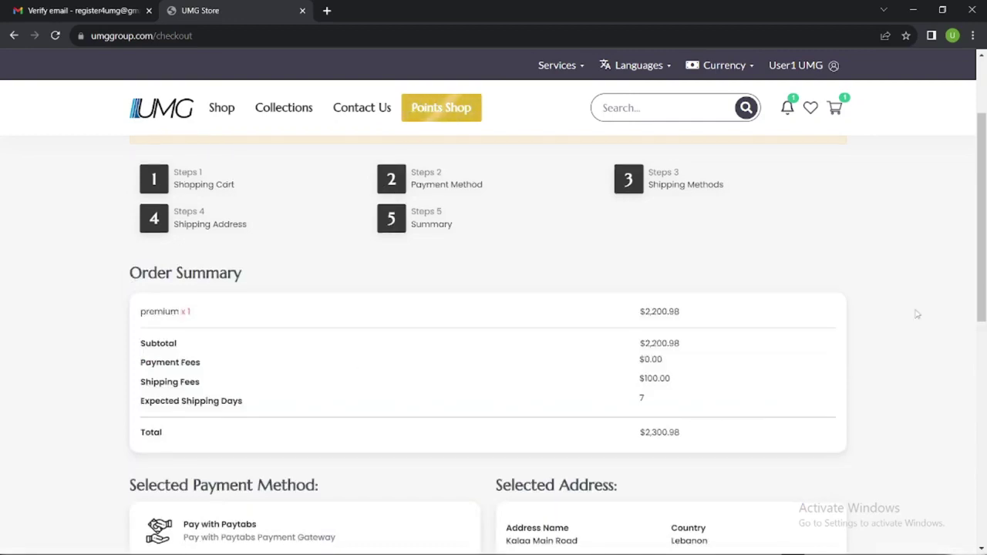
scroll(917, 314, "down", 1)
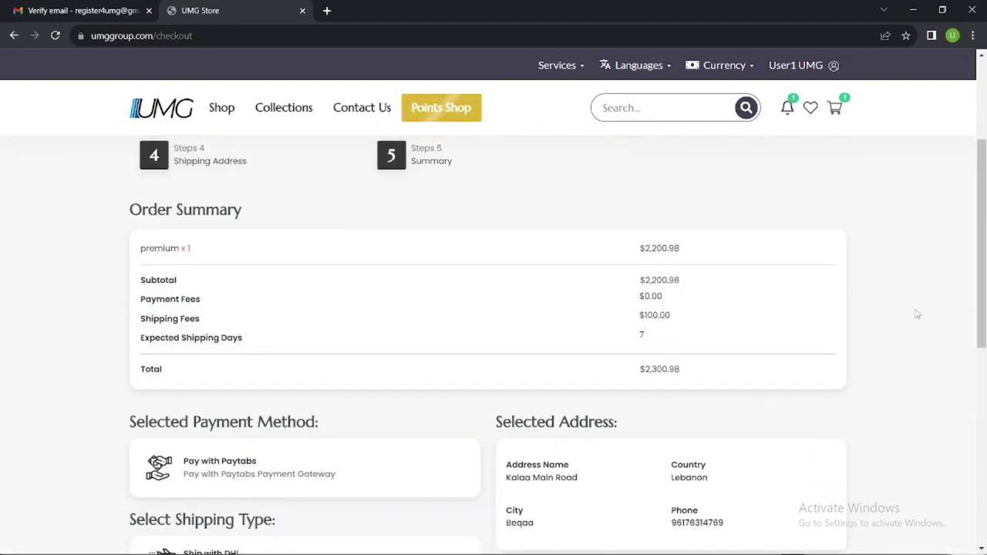
scroll(918, 314, "down", 2)
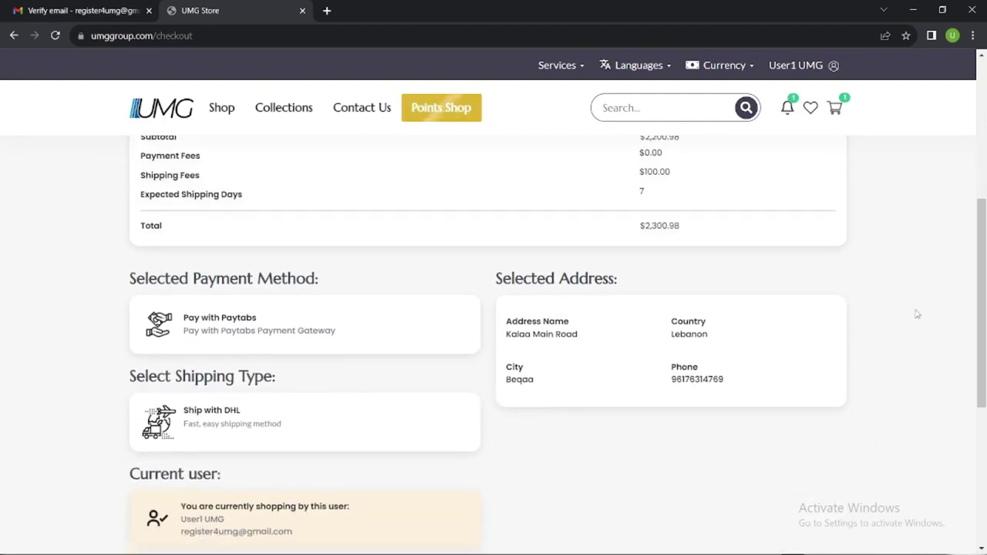
scroll(917, 314, "down", 3)
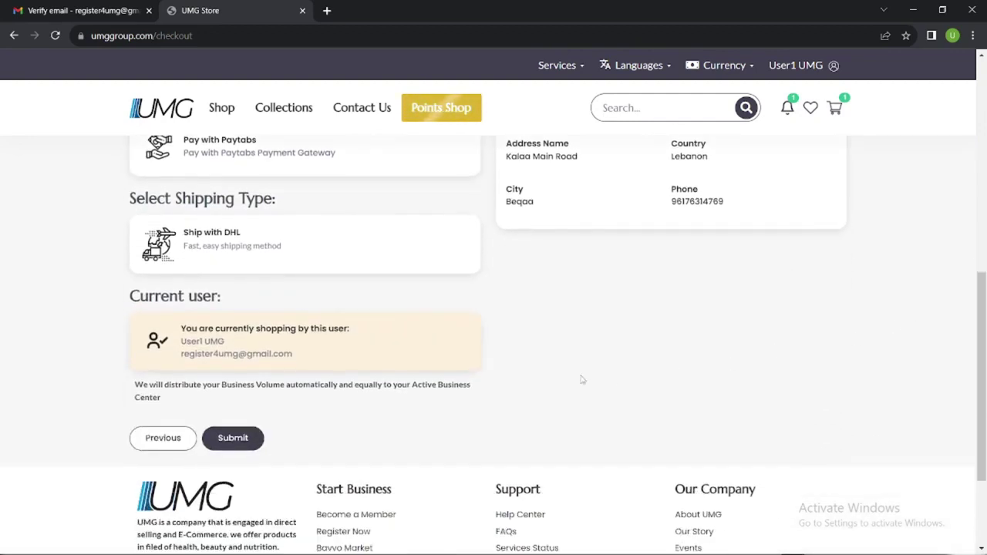
left_click(220, 449)
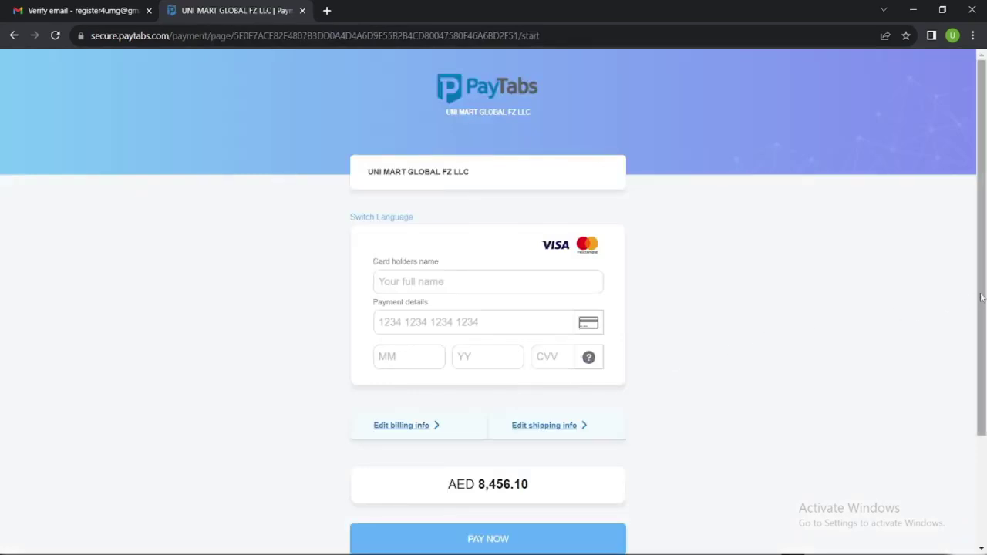
Leave the unpaid AED 8,456.10 PayTabs page and return to the UMG Store products page.
left_click_drag(984, 298, 984, 327)
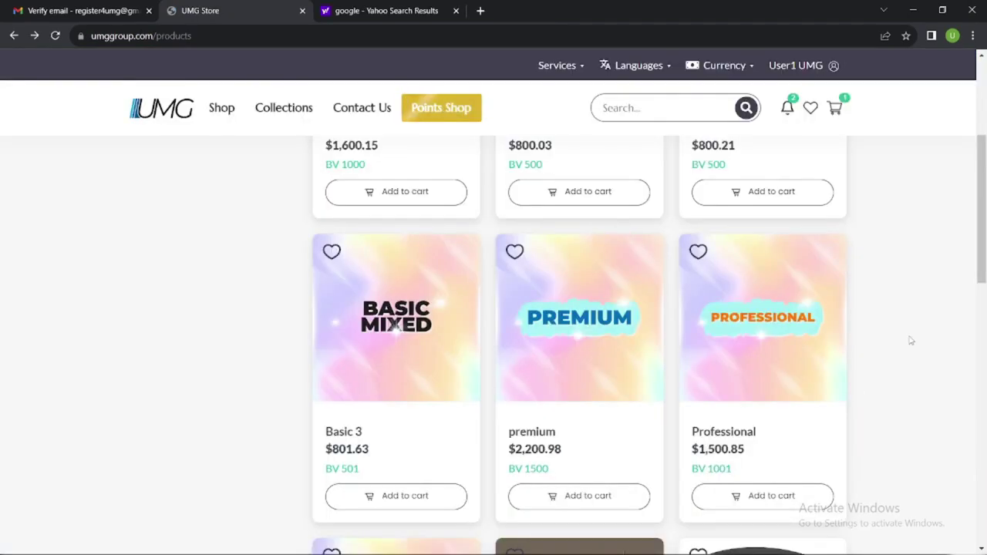
Restart checkout from the cart as a distributor upgrade and reveal the OSV voucher field.
left_click(835, 112)
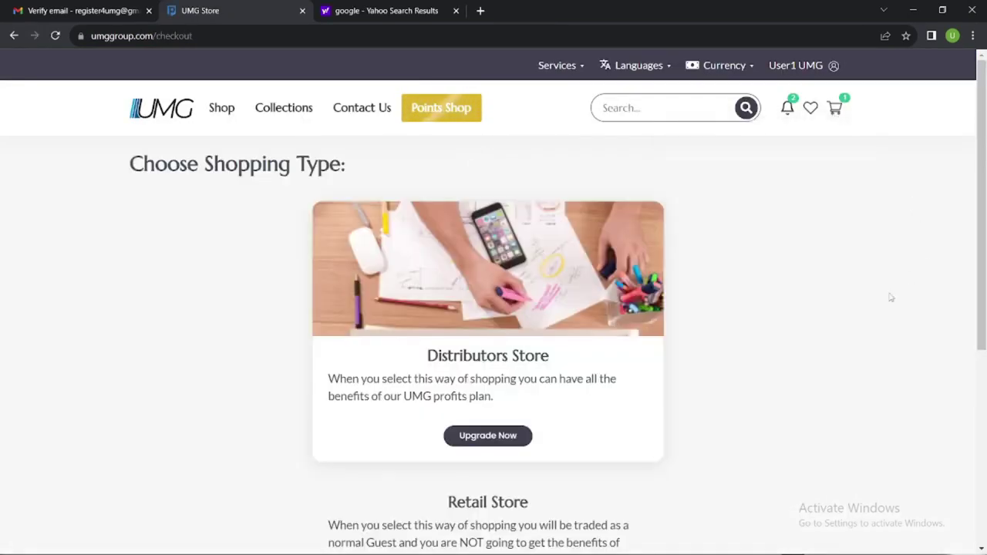
left_click(471, 437)
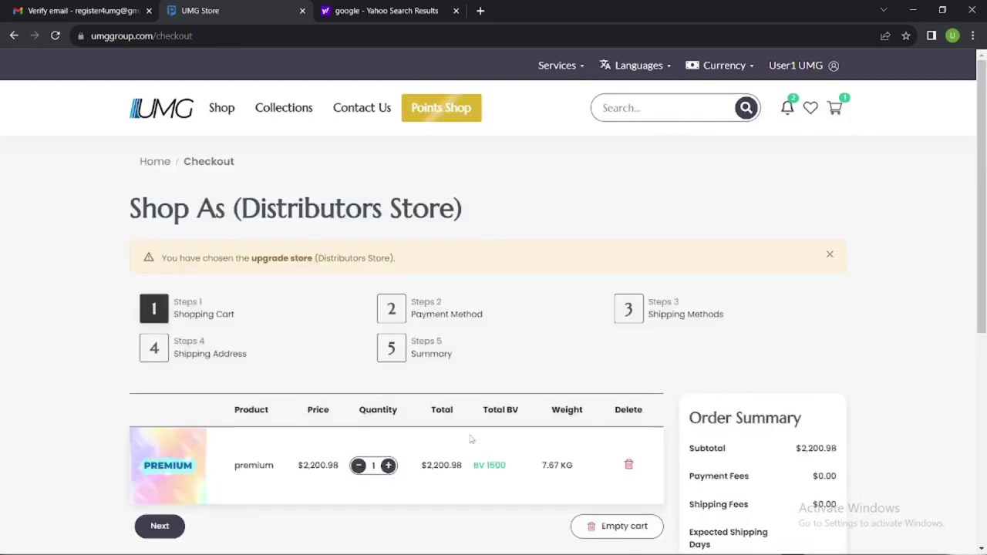
scroll(561, 326, "down", 2)
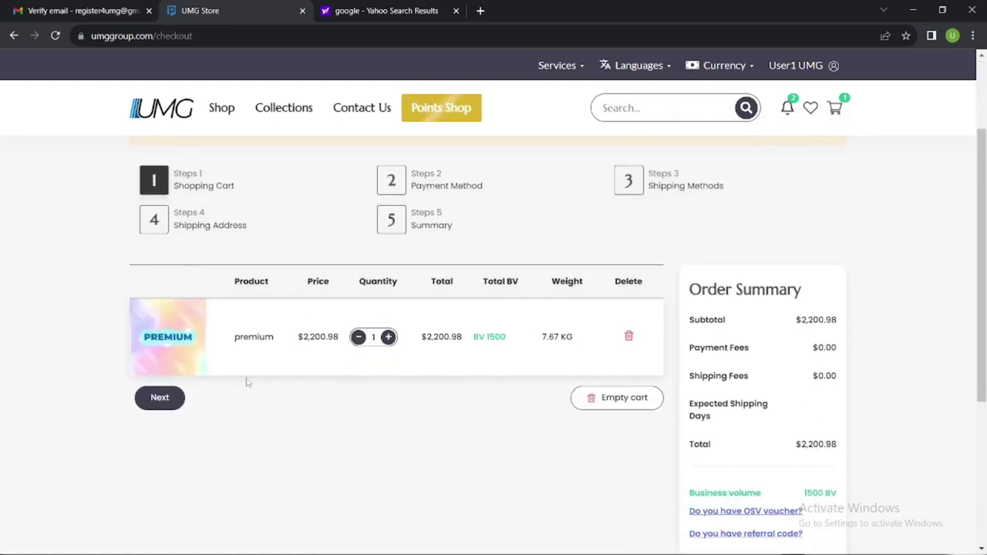
left_click(160, 398)
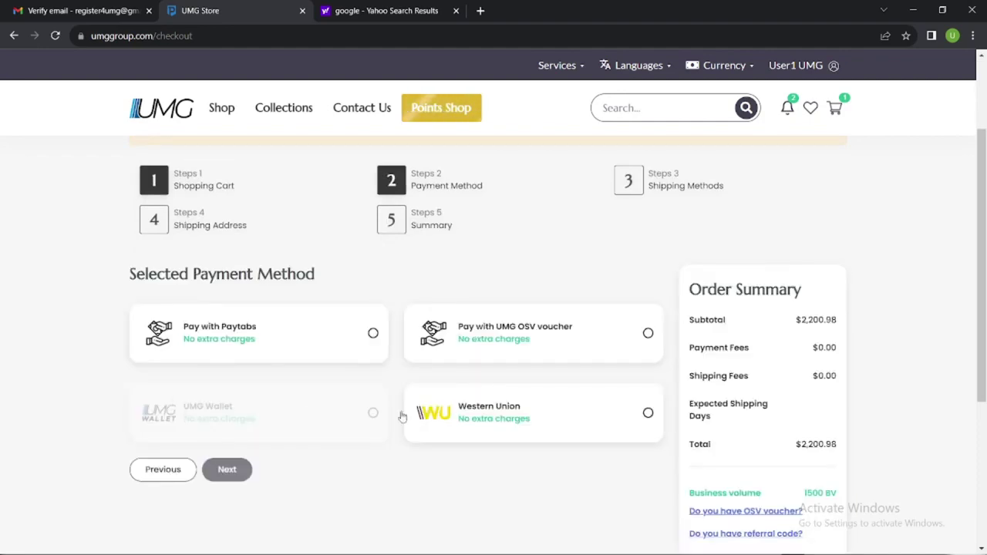
scroll(609, 440, "down", 2)
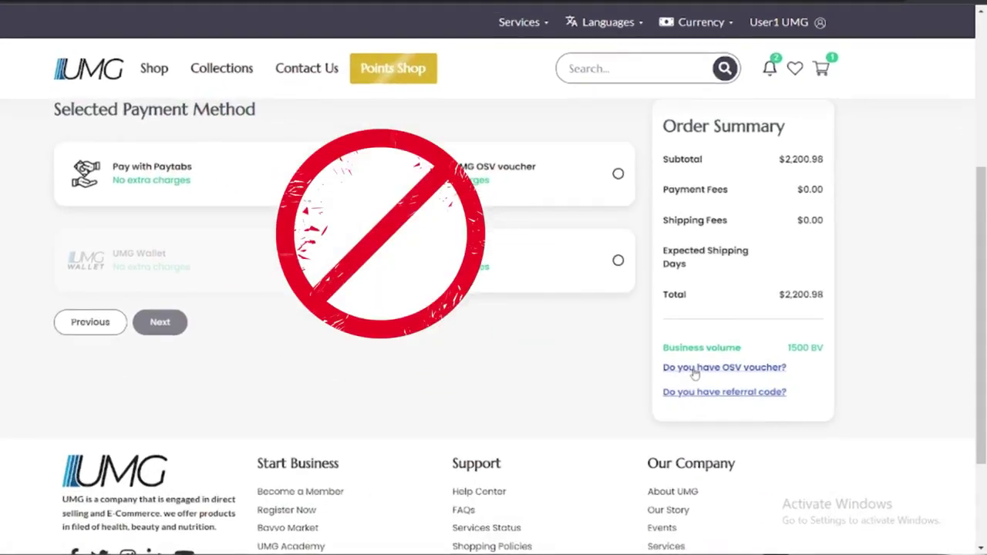
left_click(721, 384)
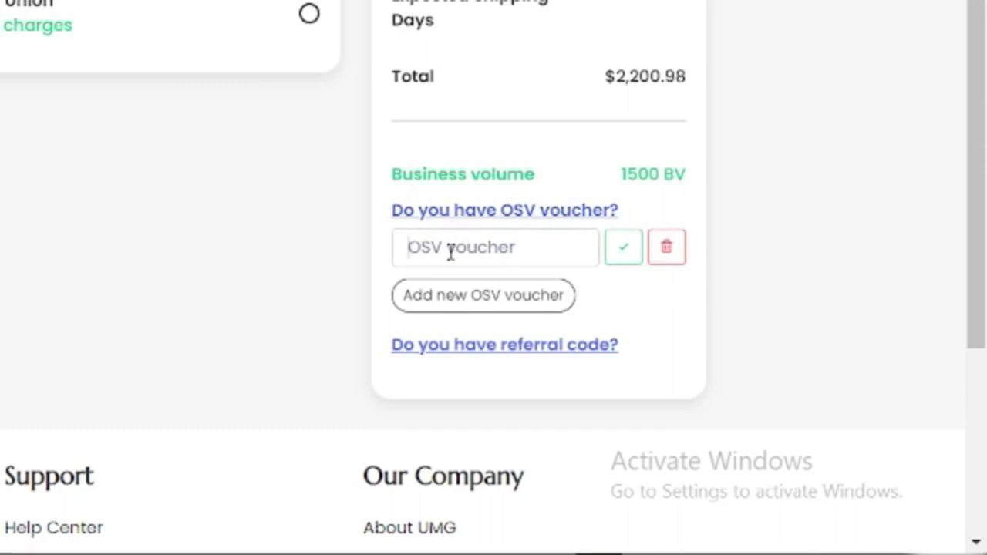
Apply two OSV voucher codes to the order, then reveal the referral code field.
left_click(451, 253)
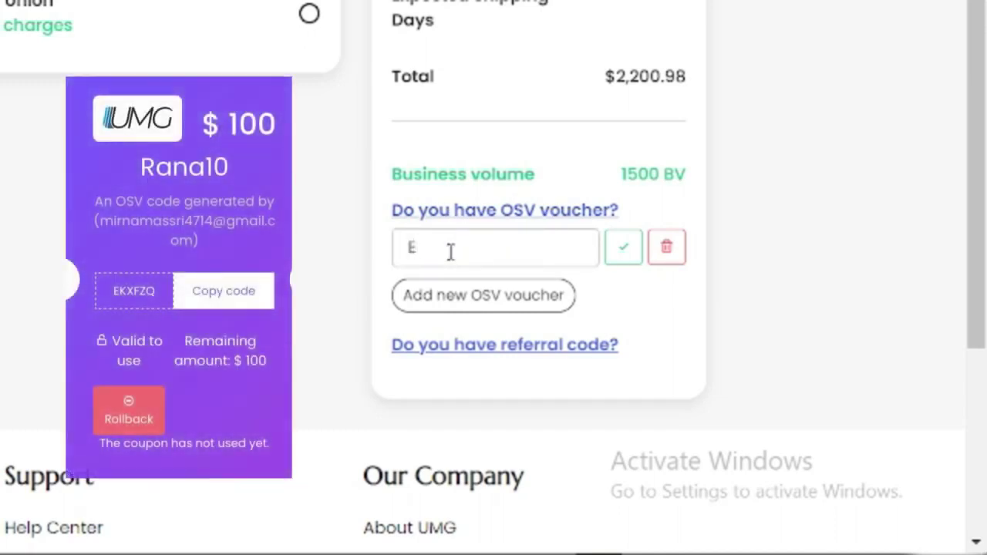
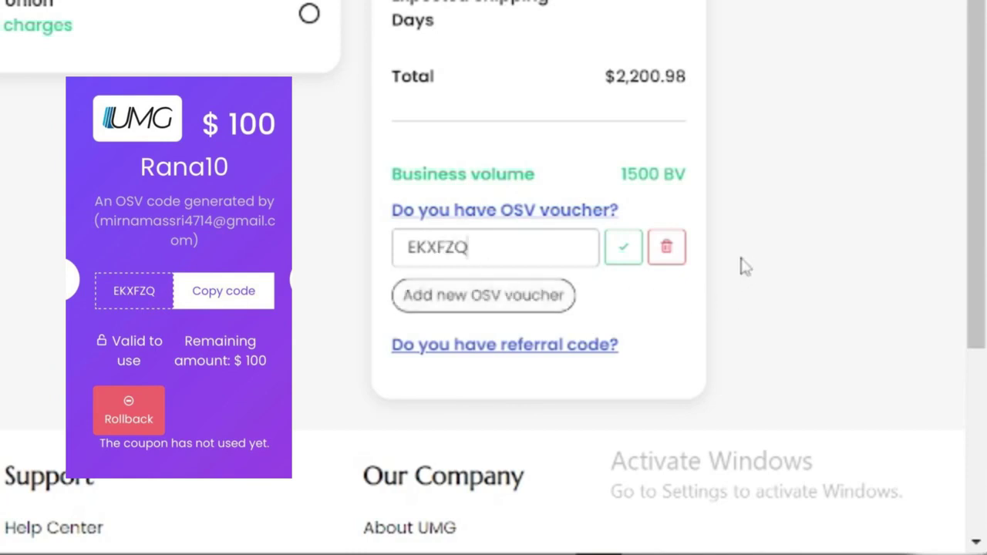
left_click(621, 256)
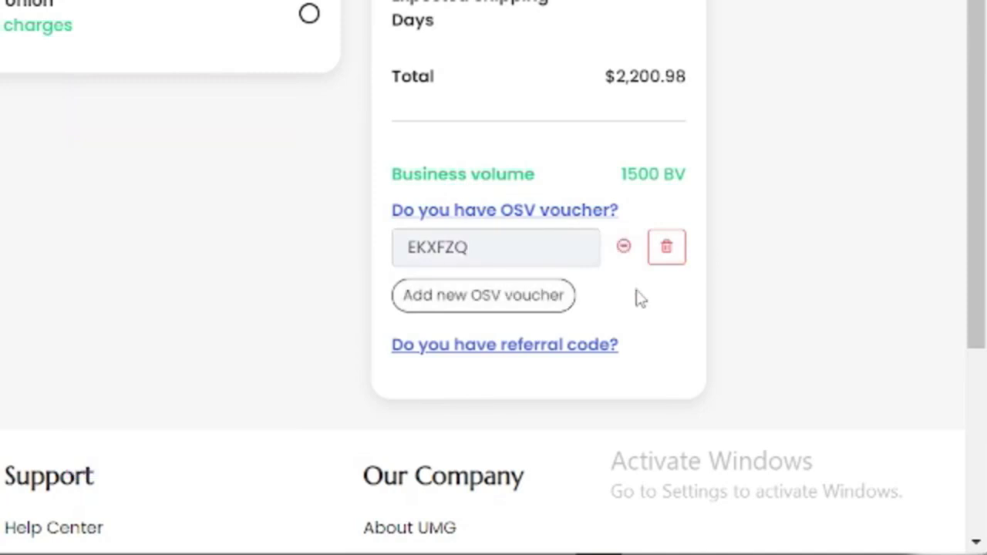
left_click(496, 304)
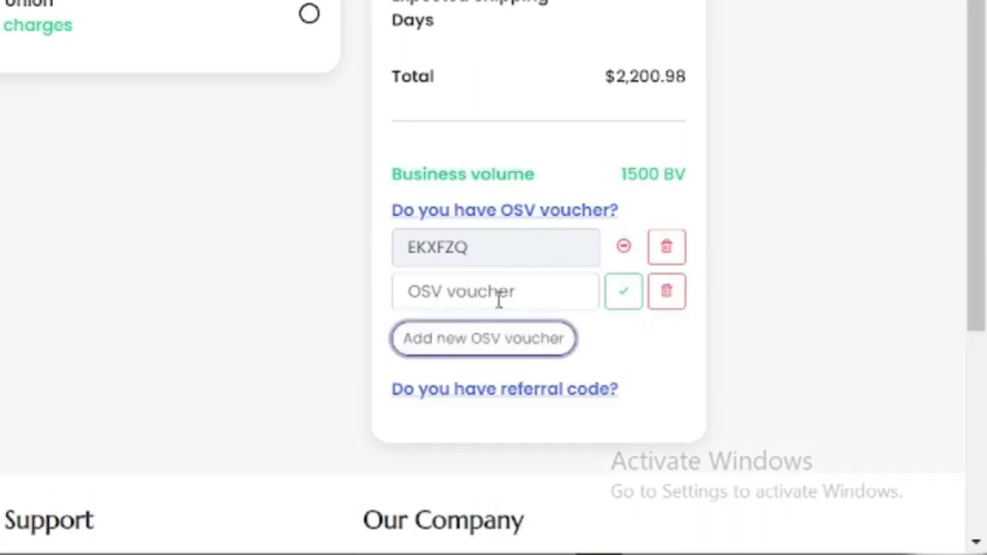
left_click(460, 289)
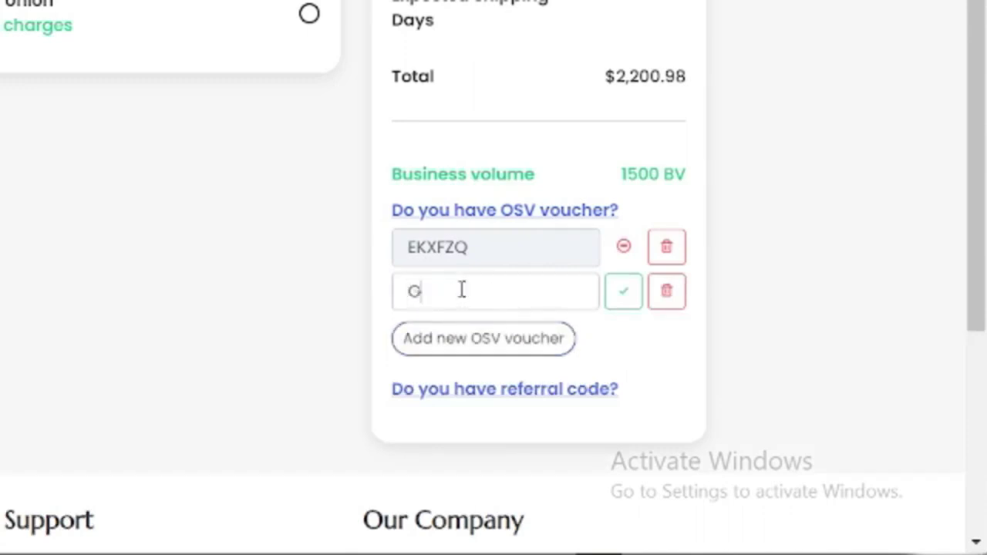
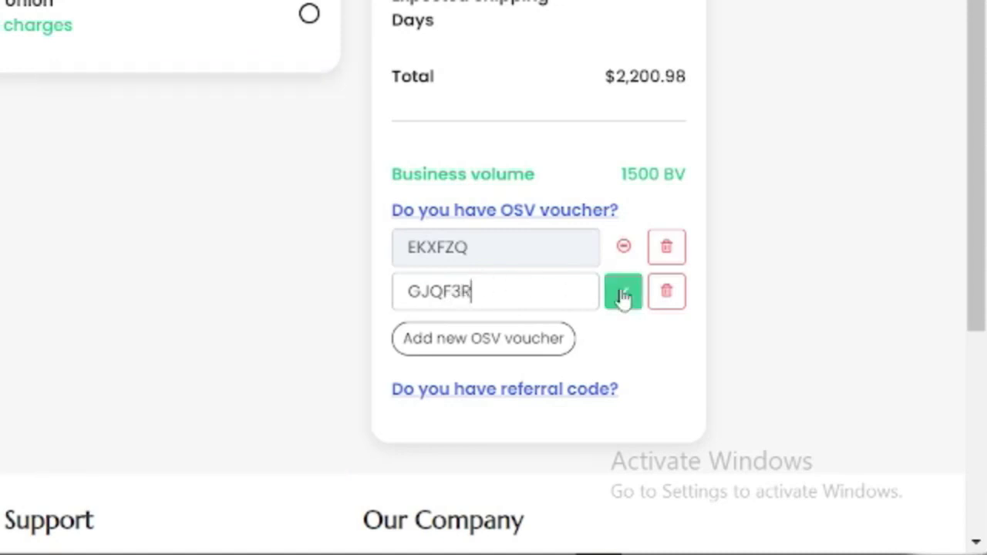
left_click(623, 296)
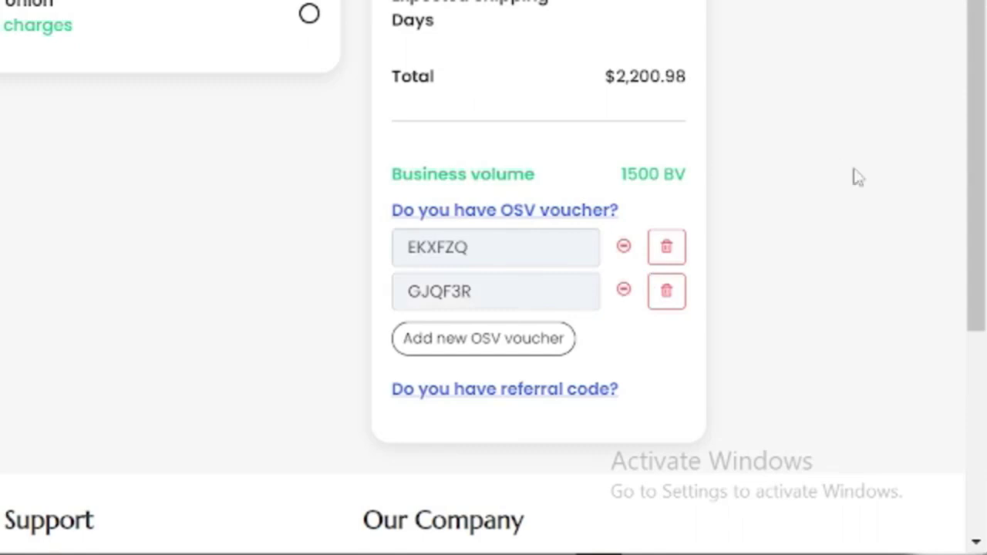
left_click(544, 393)
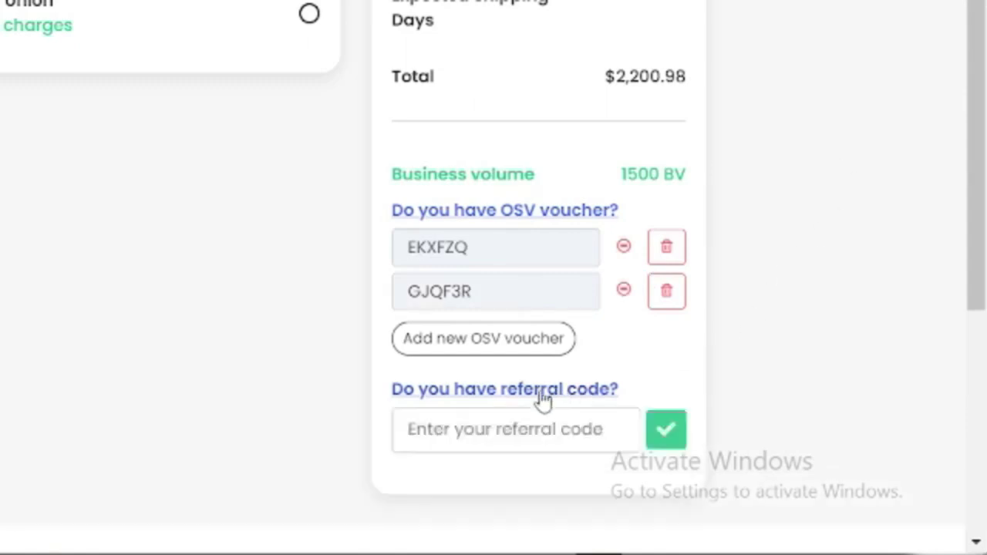
Enter the referral code and apply it with the green check.
left_click(408, 429)
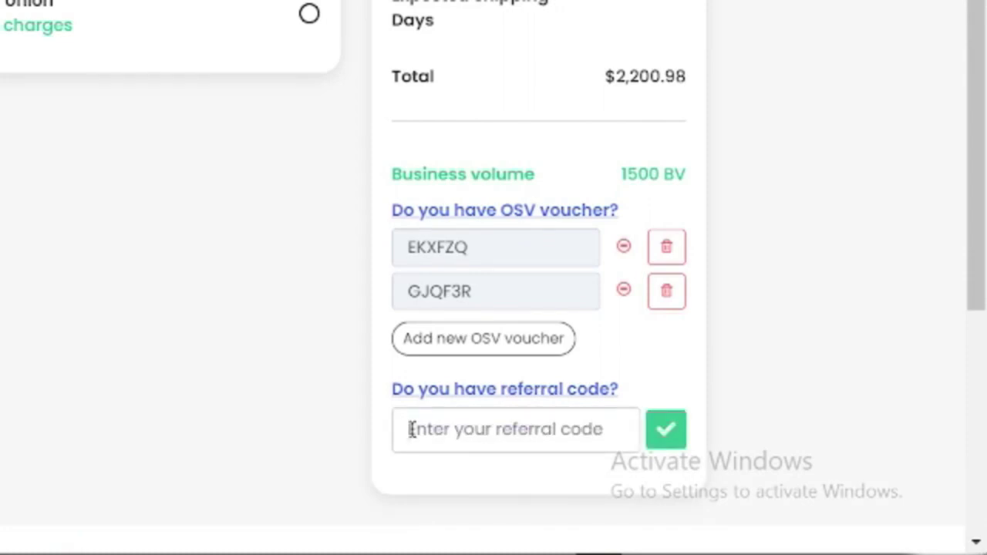
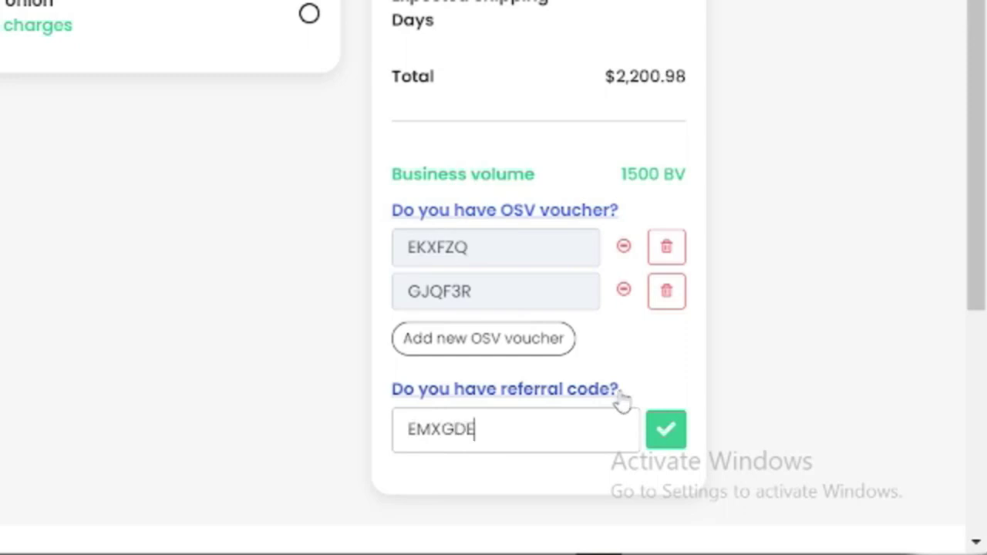
left_click(664, 439)
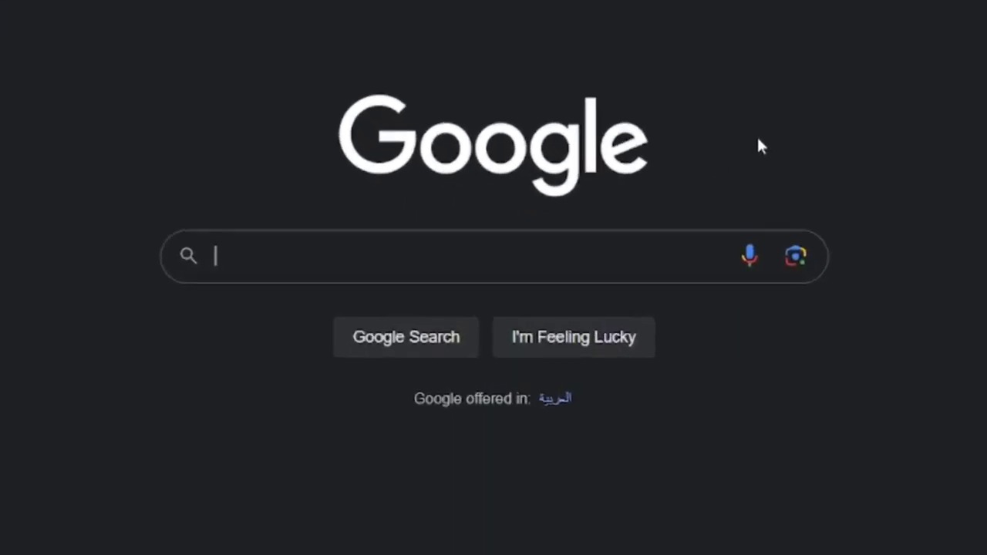
Search Google for 'DHLtracking' and open DHL Kuwait's Track & Trace result.
type("DH")
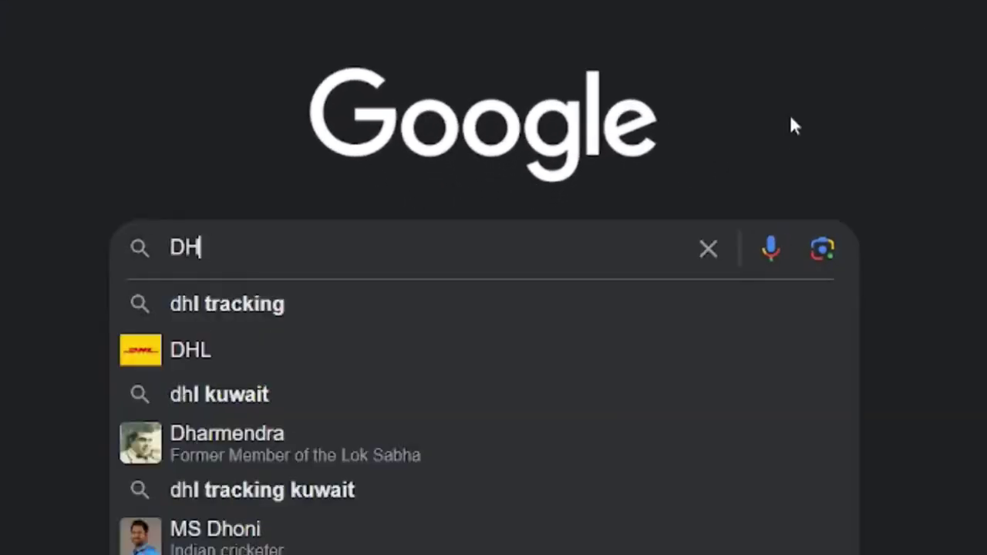
type("Ltrack")
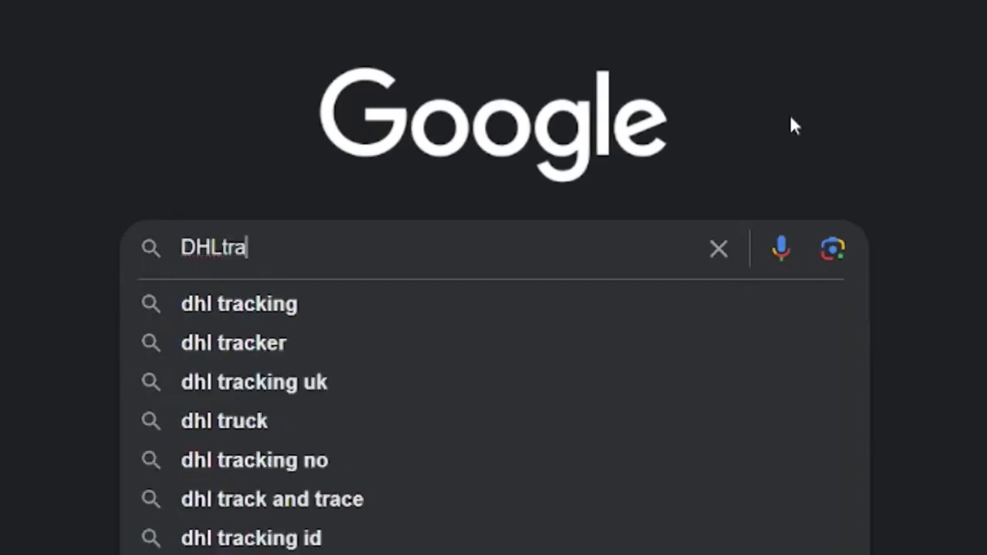
type("ing")
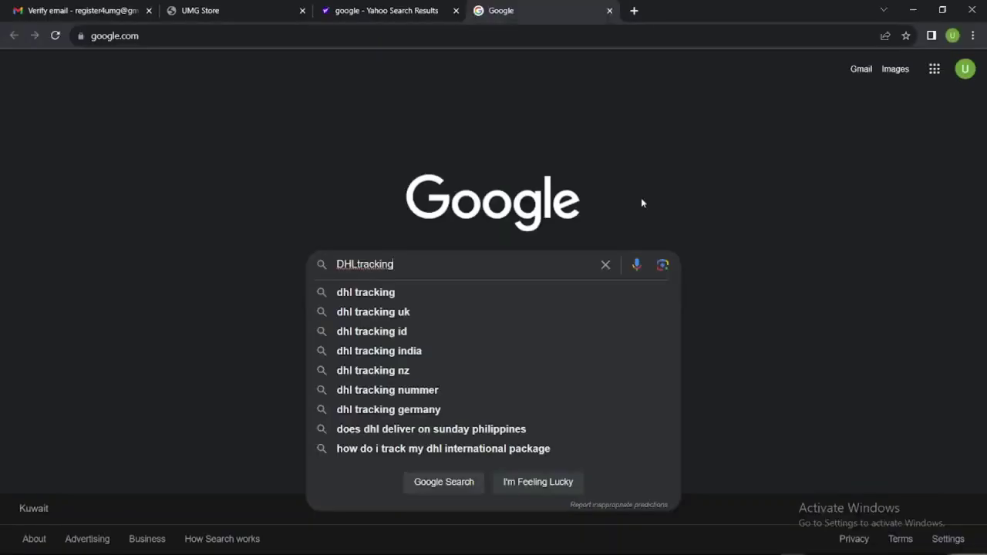
key("Return")
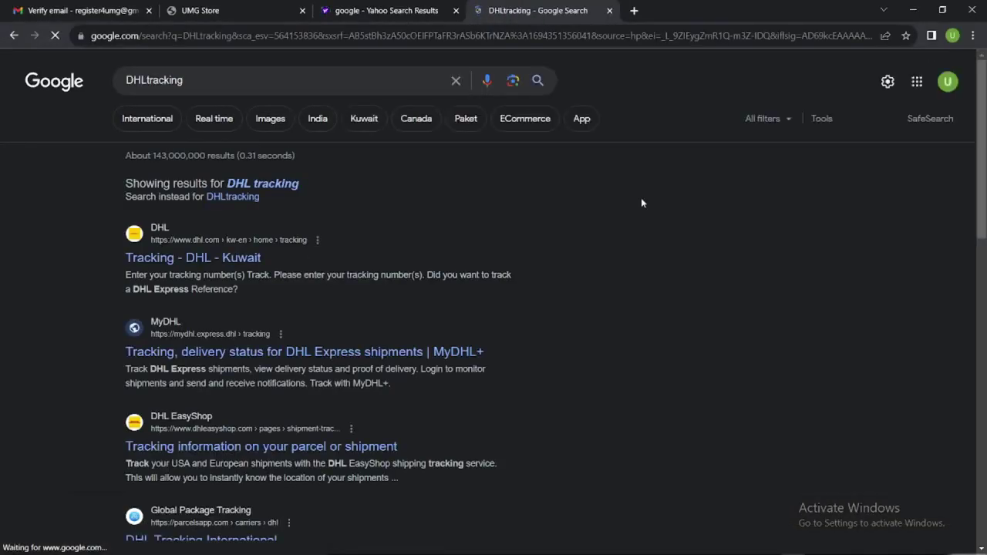
left_click(197, 259)
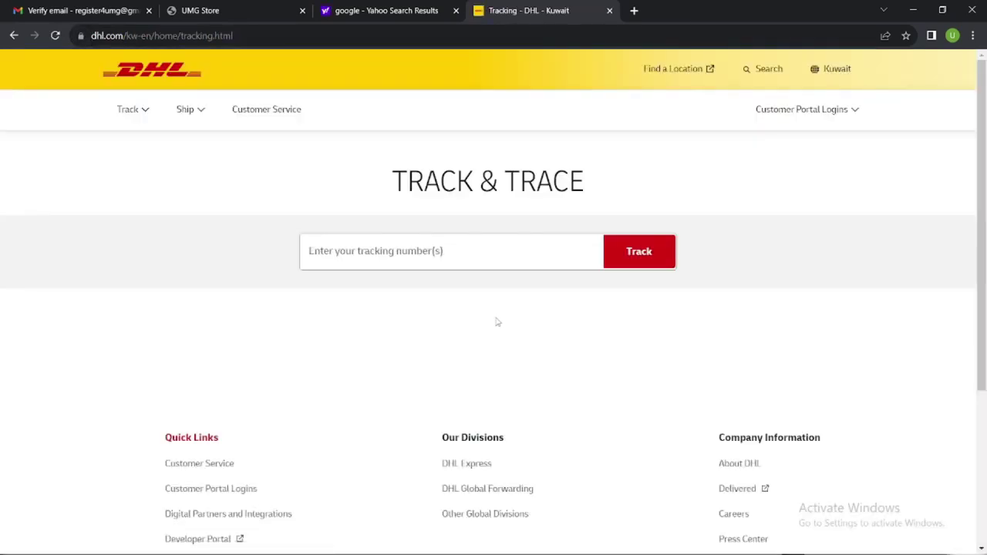
Place the cursor in the empty tracking-number field on DHL Kuwait's Track & Trace page.
left_click(371, 251)
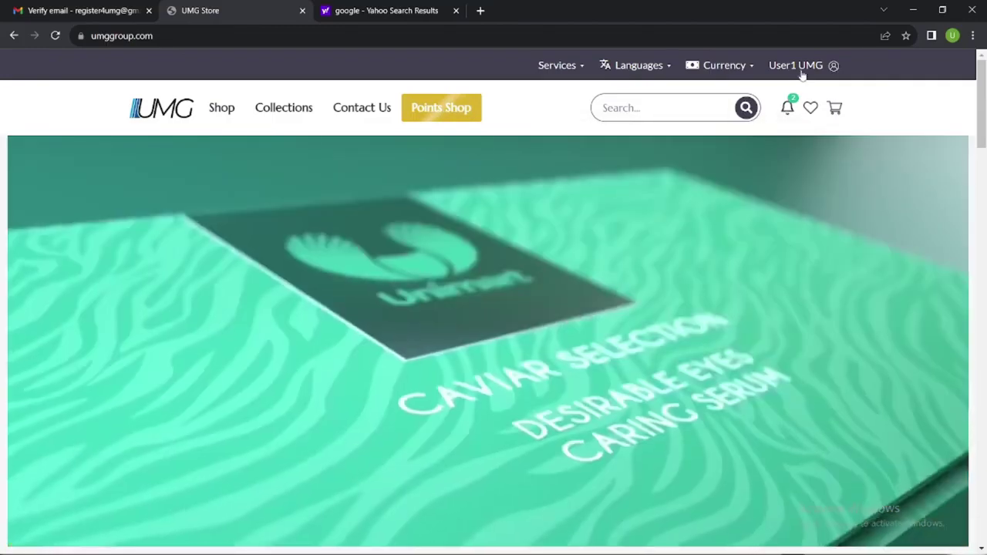
Go through Virtual Office to My Profile > Setting, then launch the UCare help center via Visit Help Center.
left_click(799, 66)
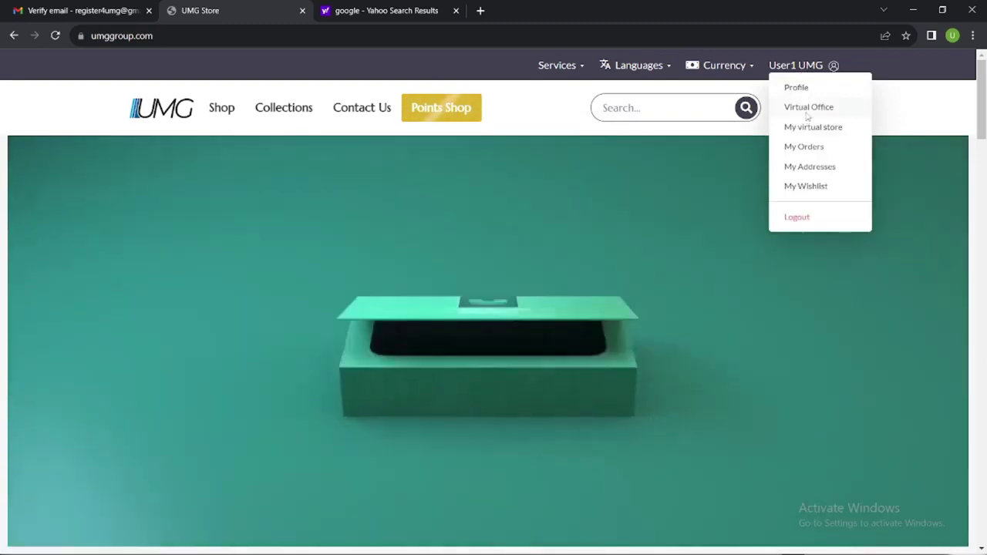
left_click(807, 112)
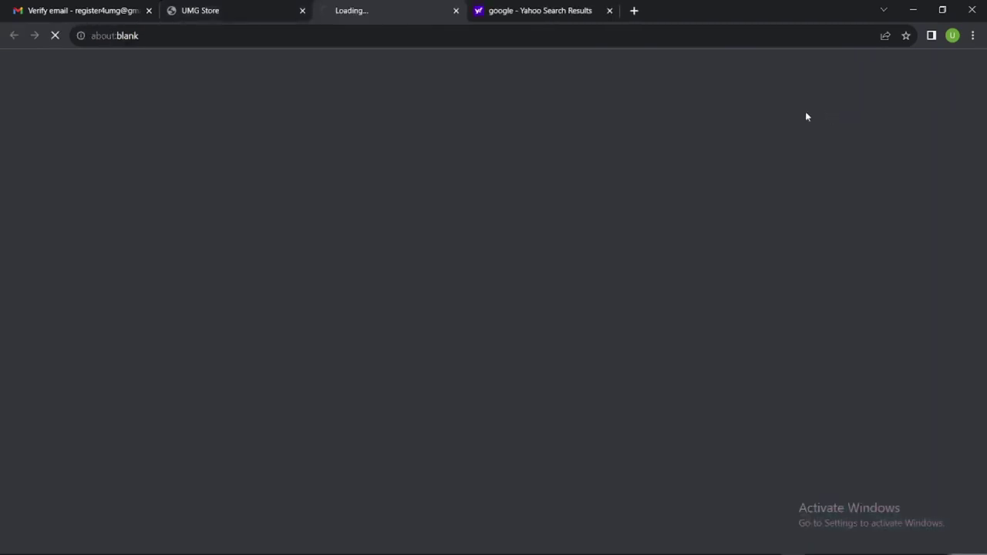
mouse_move(401, 116)
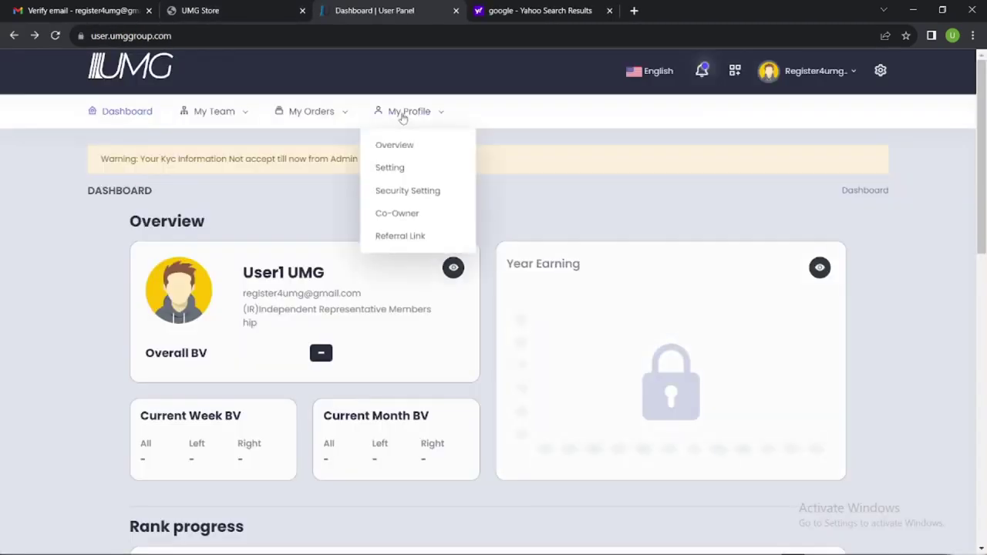
left_click(399, 175)
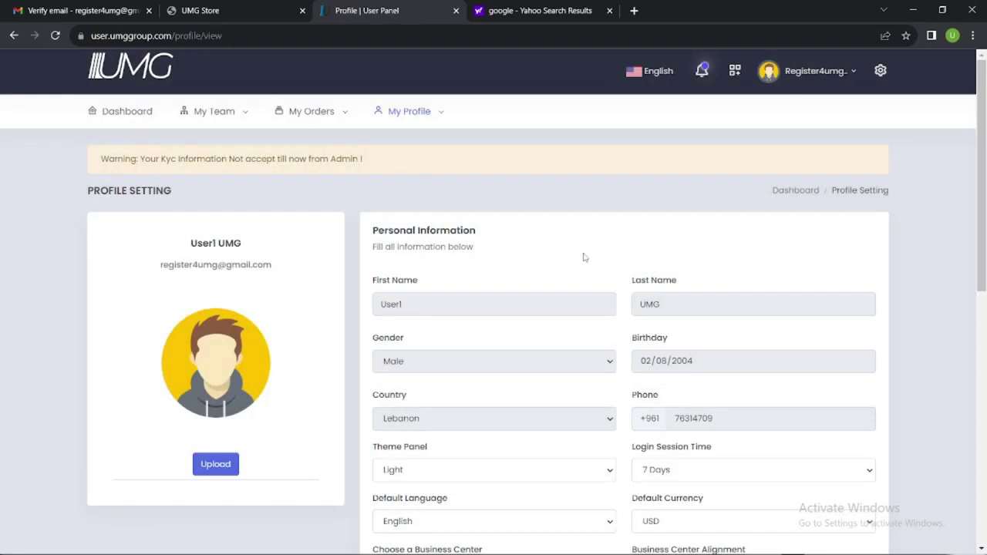
scroll(584, 256, "down", 3)
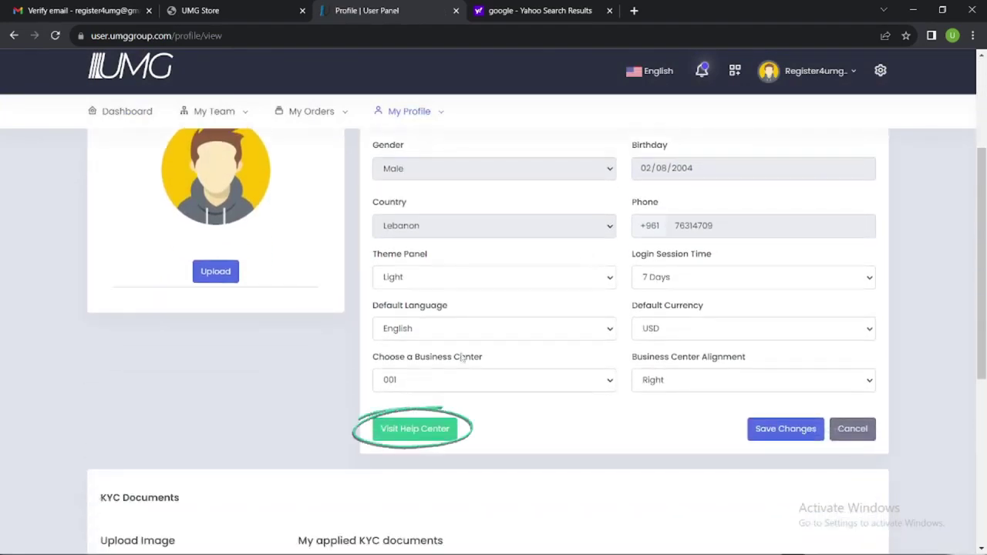
left_click(412, 433)
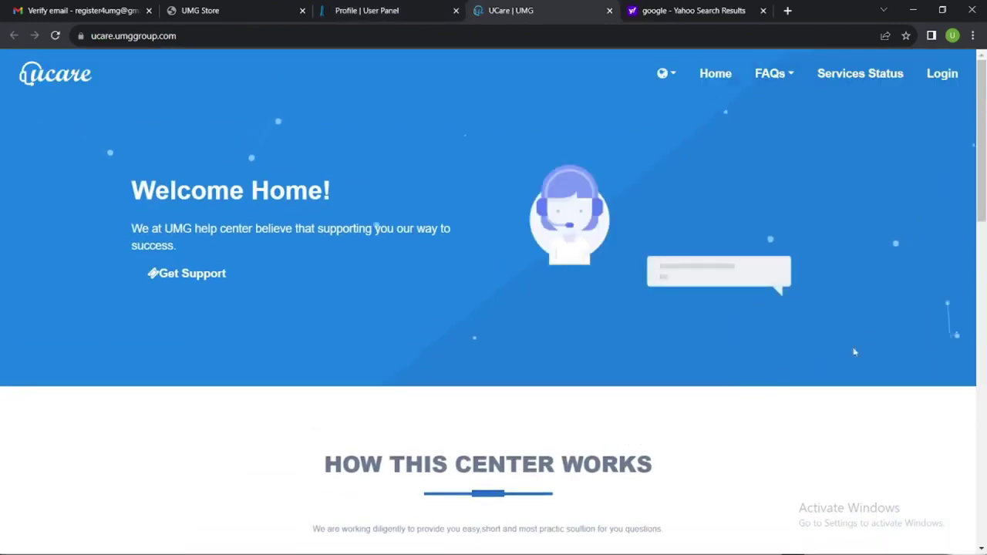
Enter UCare's Get Support area and start a New Request under 'How can we help you'.
mouse_move(982, 218)
left_mouse_down()
mouse_move(972, 374)
mouse_move(954, 459)
left_mouse_up()
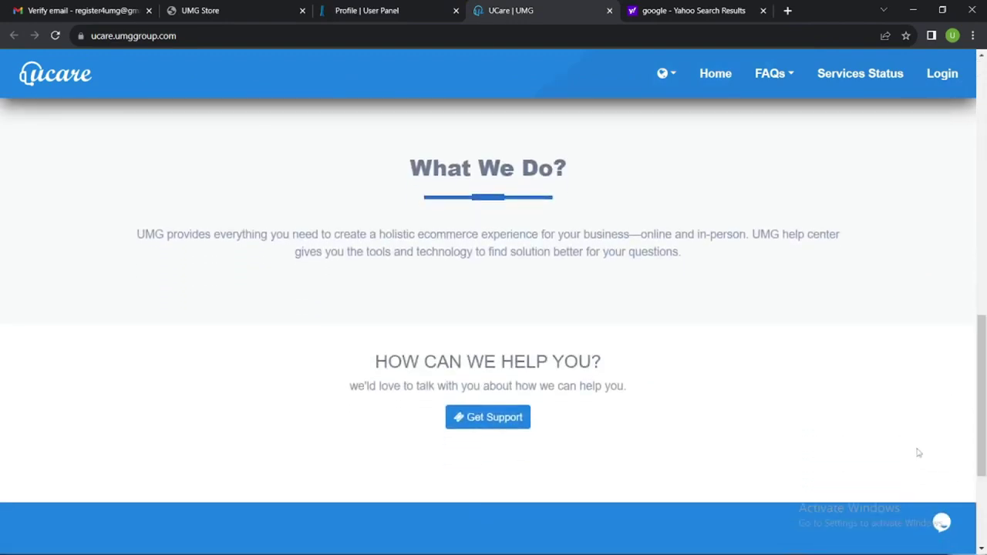
left_click(476, 427)
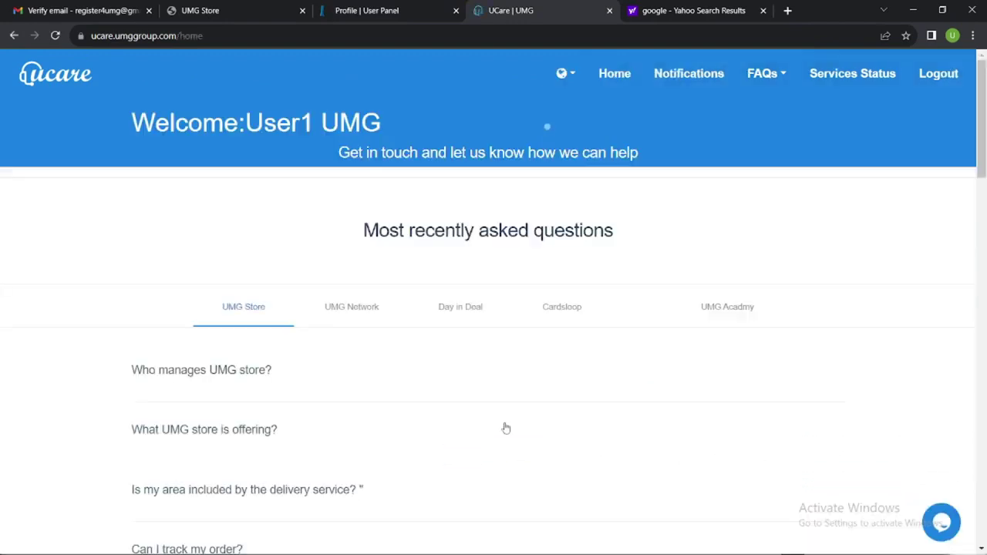
left_click_drag(981, 170, 962, 484)
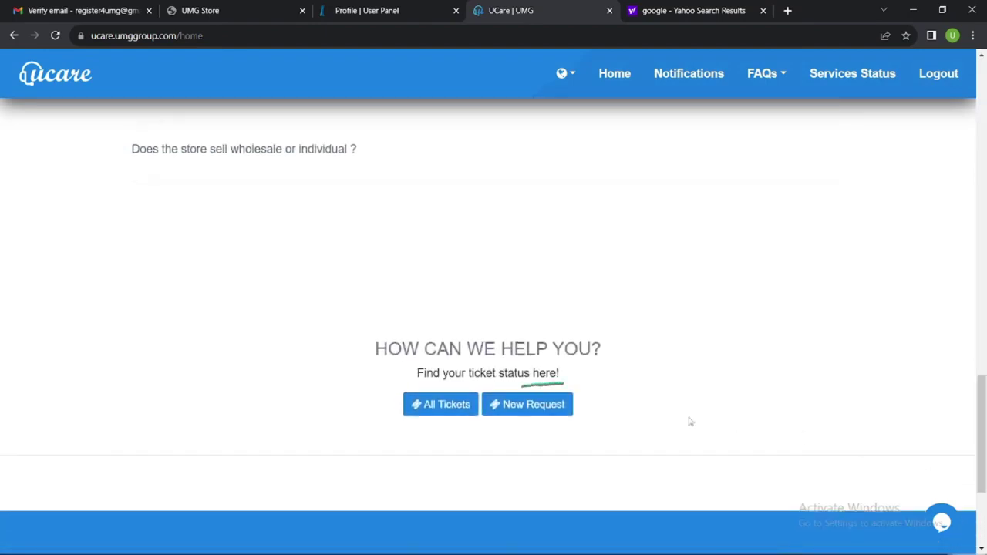
left_click(535, 406)
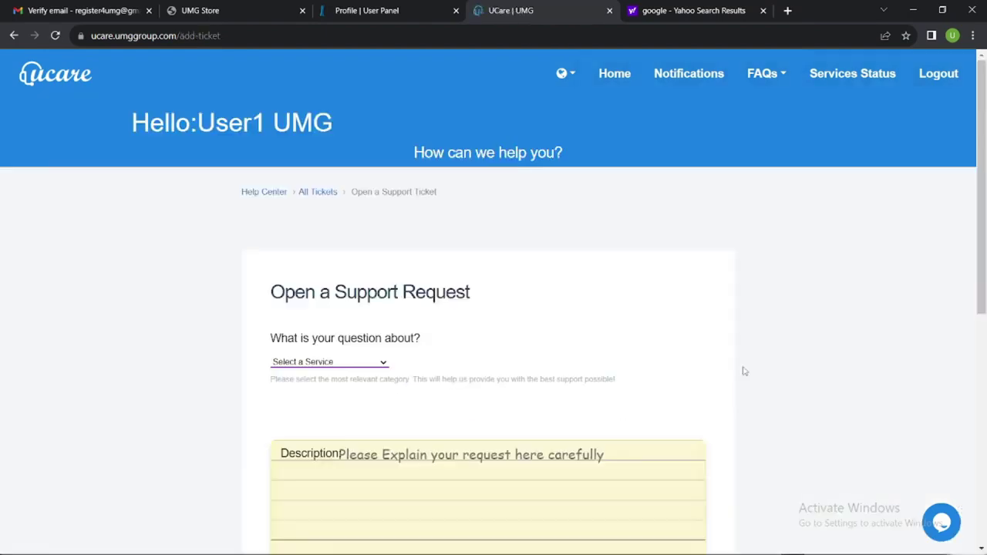
Submit a UMG Store, Registration & Login request reading 'Please accept my KYE application'.
left_click_drag(976, 193, 963, 256)
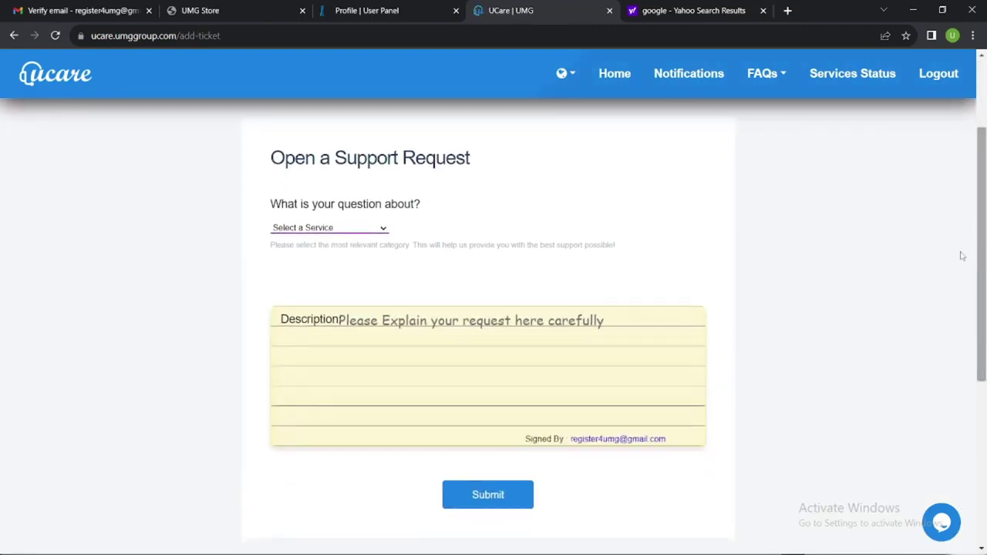
left_click(375, 230)
left_click(359, 240)
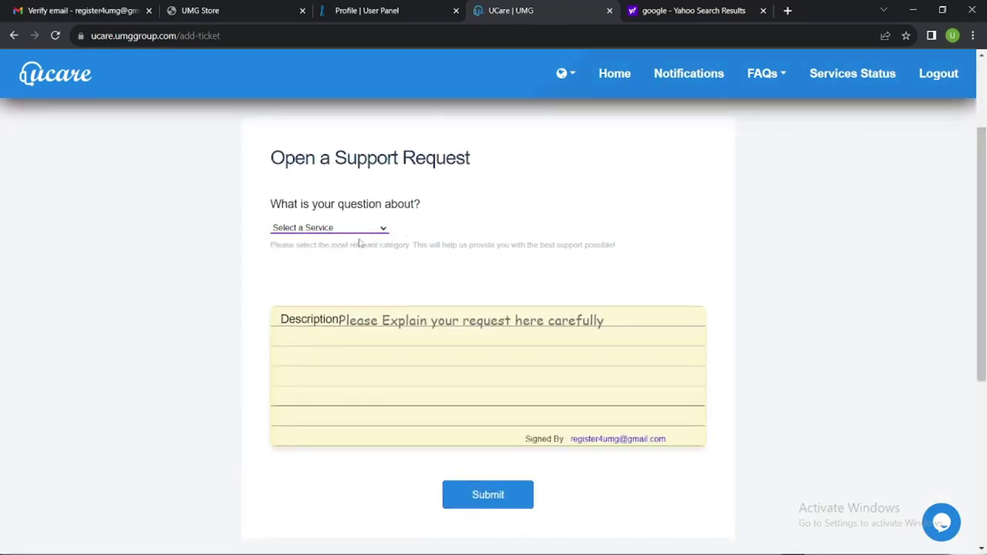
left_click(484, 228)
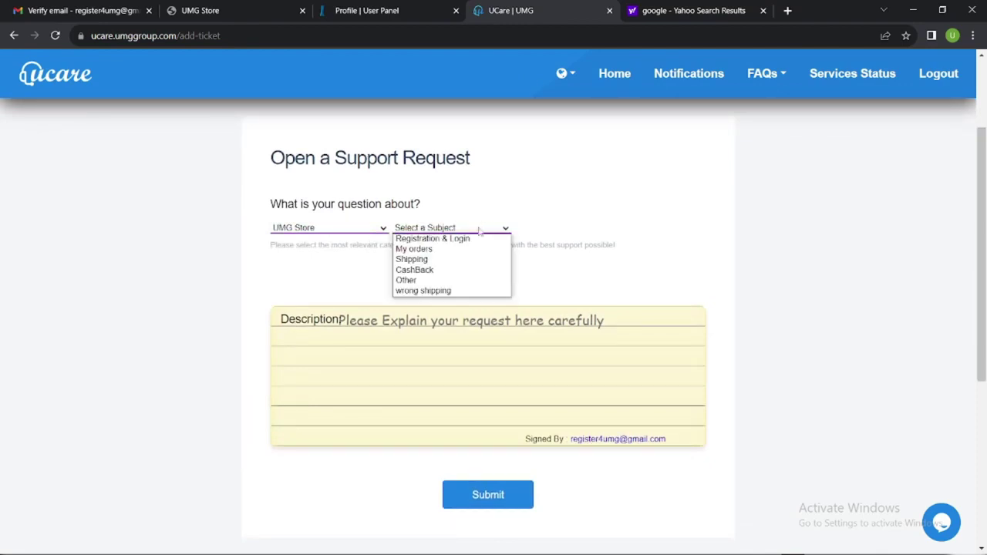
left_click(456, 239)
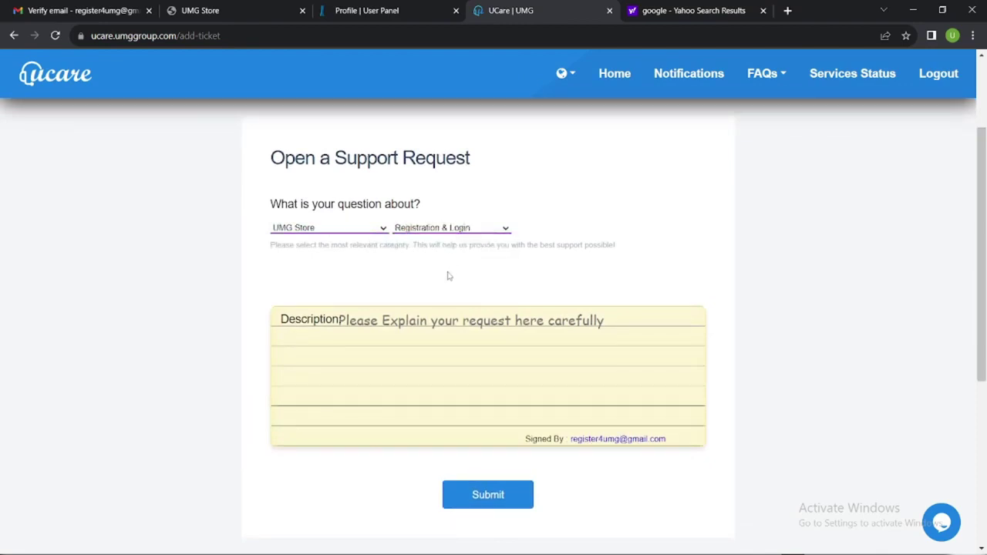
type(":P")
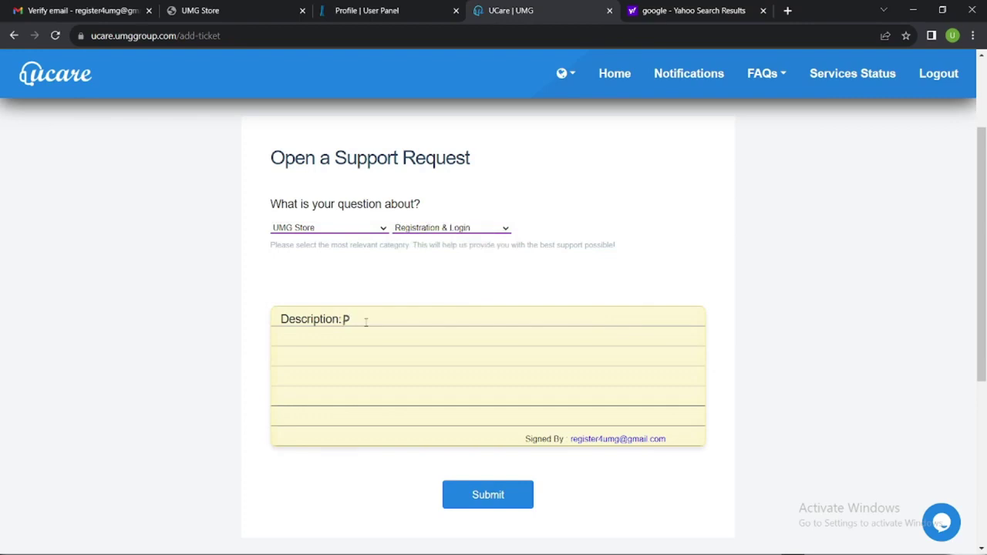
type("lease accept ")
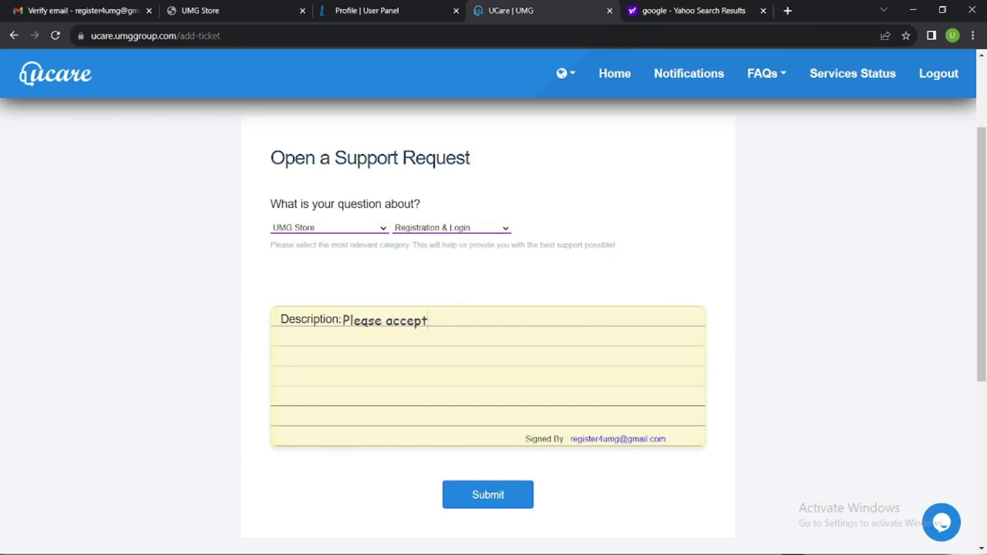
type("my KYE application")
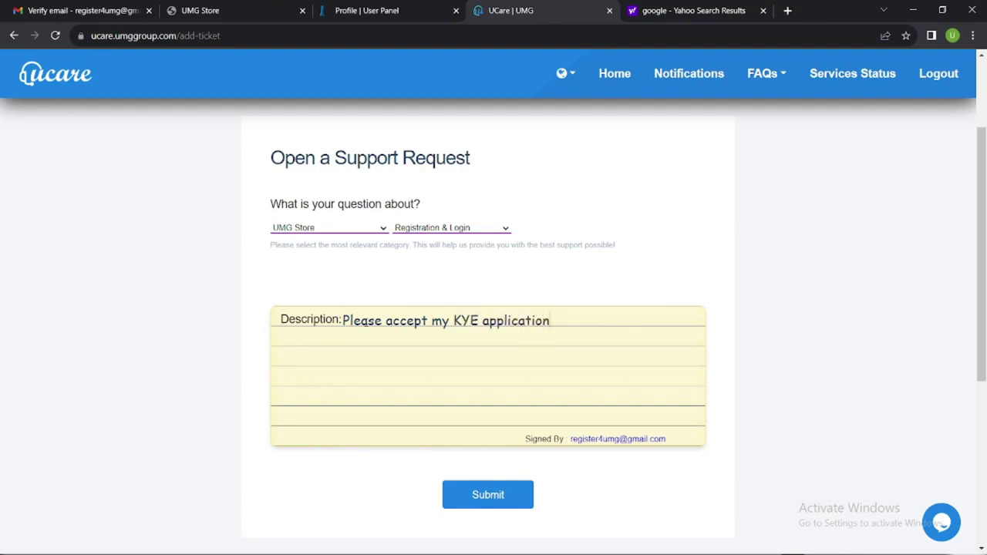
left_click(488, 501)
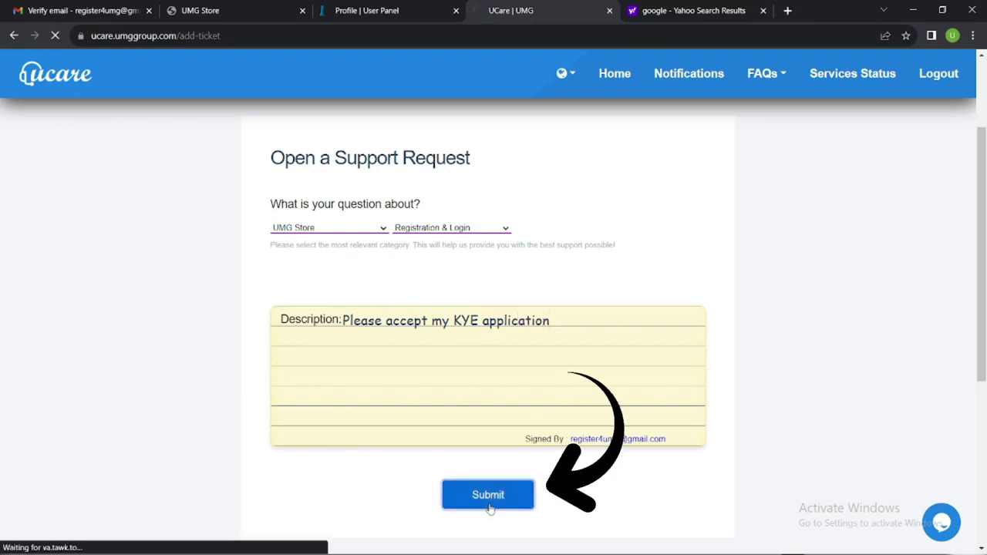